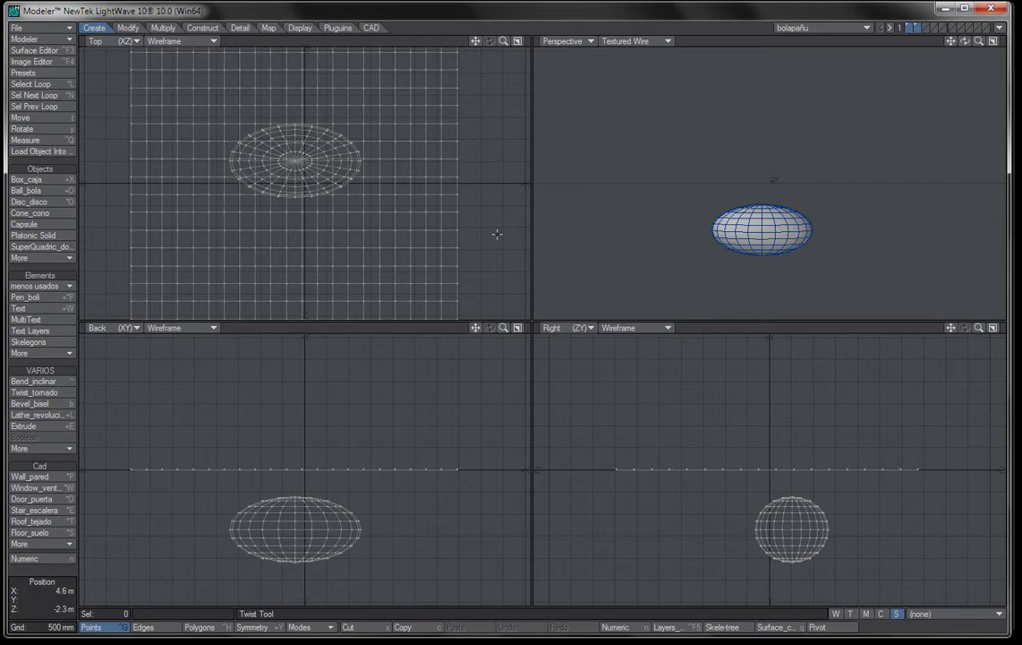
# - Display the ball's layer in the foreground with the flat sheet's layer in the background
pyautogui.click(908, 26)
pyautogui.click(917, 28)
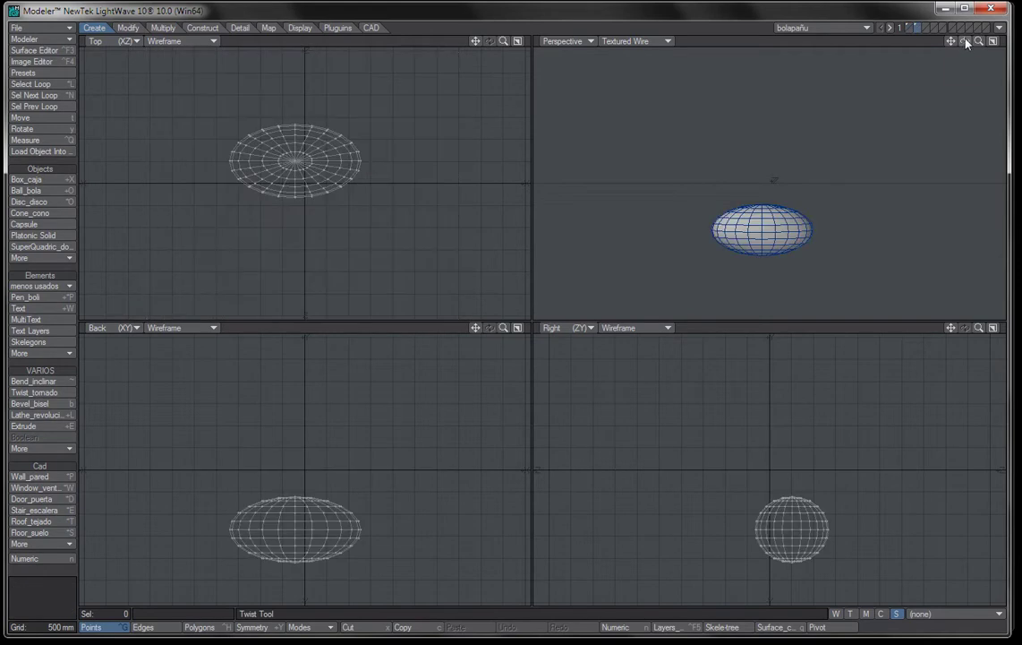
pyautogui.moveTo(966, 42)
pyautogui.mouseDown()
pyautogui.moveTo(966, 59)
pyautogui.moveTo(968, 43)
pyautogui.mouseUp()
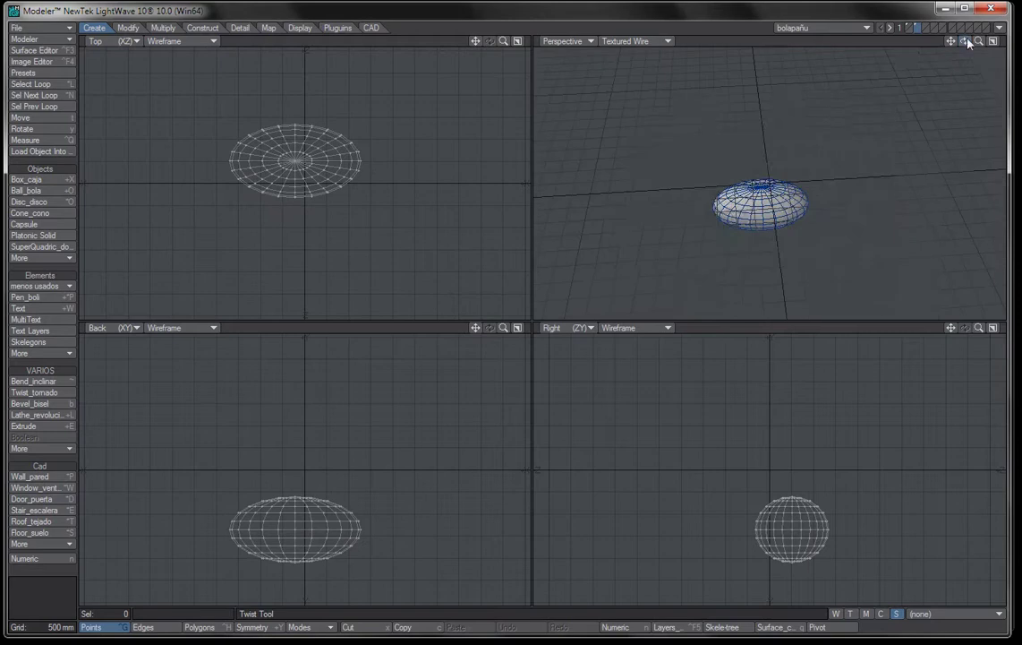
pyautogui.click(909, 31)
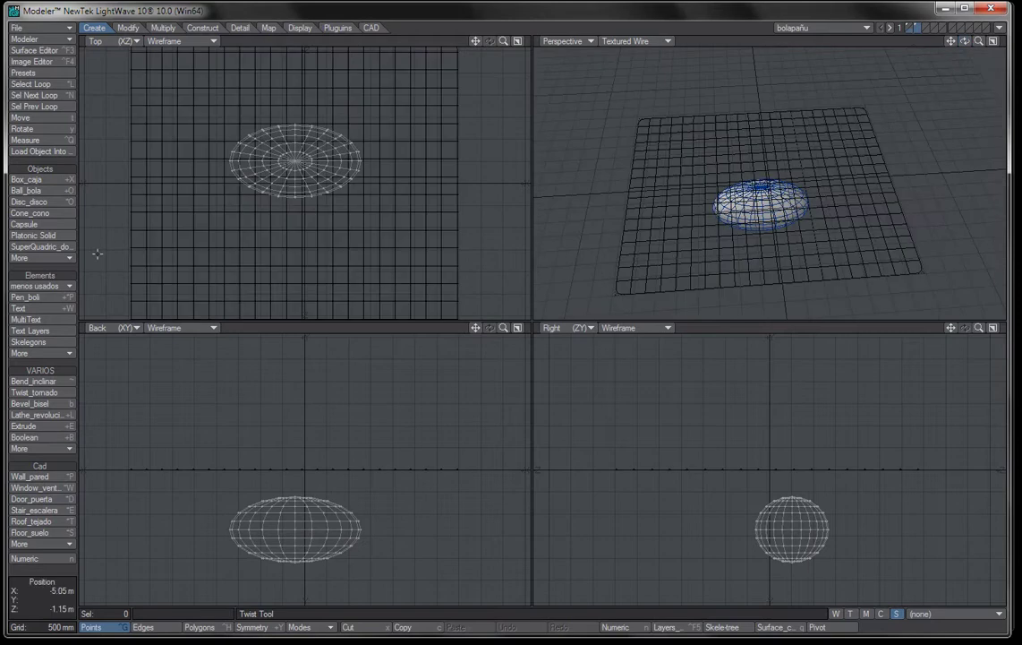
# - Review the object's Default surface settings and the dialog for creating point selection sets
pyautogui.click(45, 51)
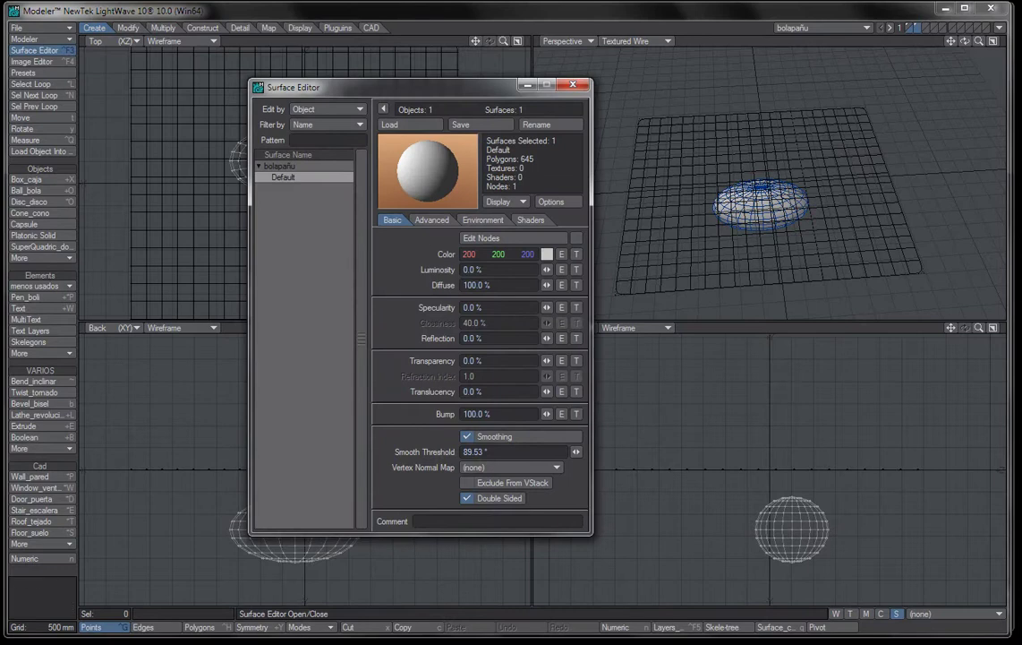
pyautogui.click(573, 85)
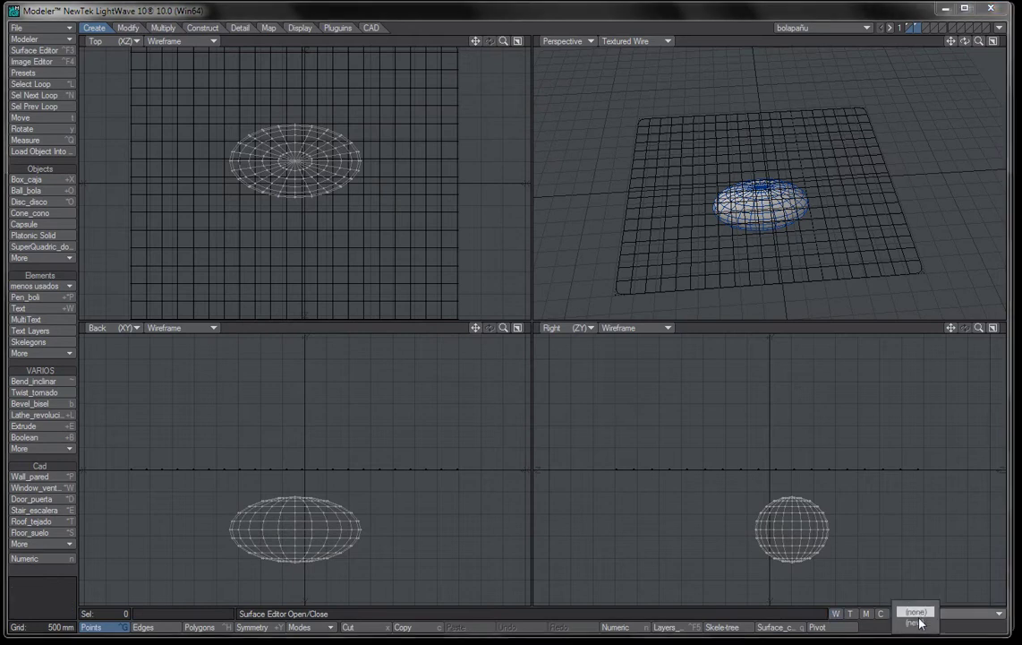
pyautogui.click(897, 614)
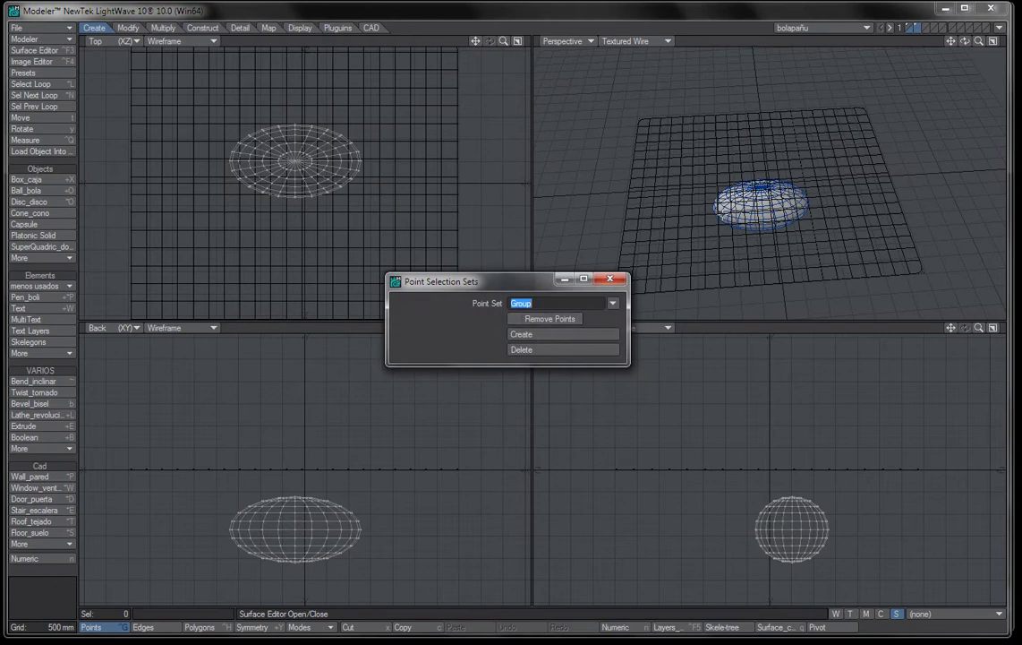
pyautogui.click(611, 281)
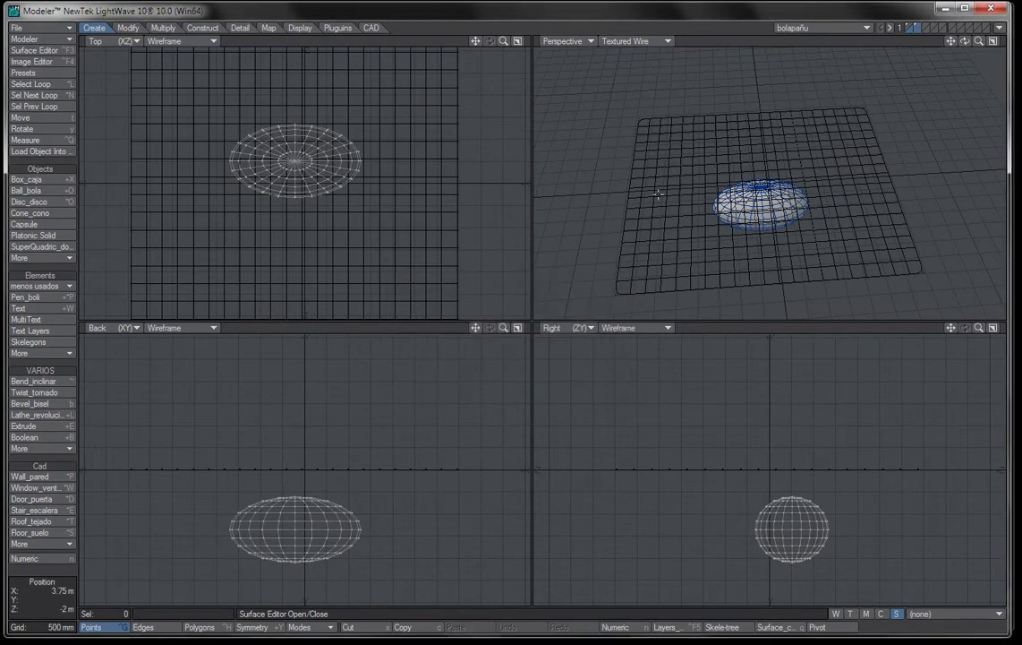
# - Show only the flat sheet's layer and select the two corner points on its left edge
pyautogui.click(908, 29)
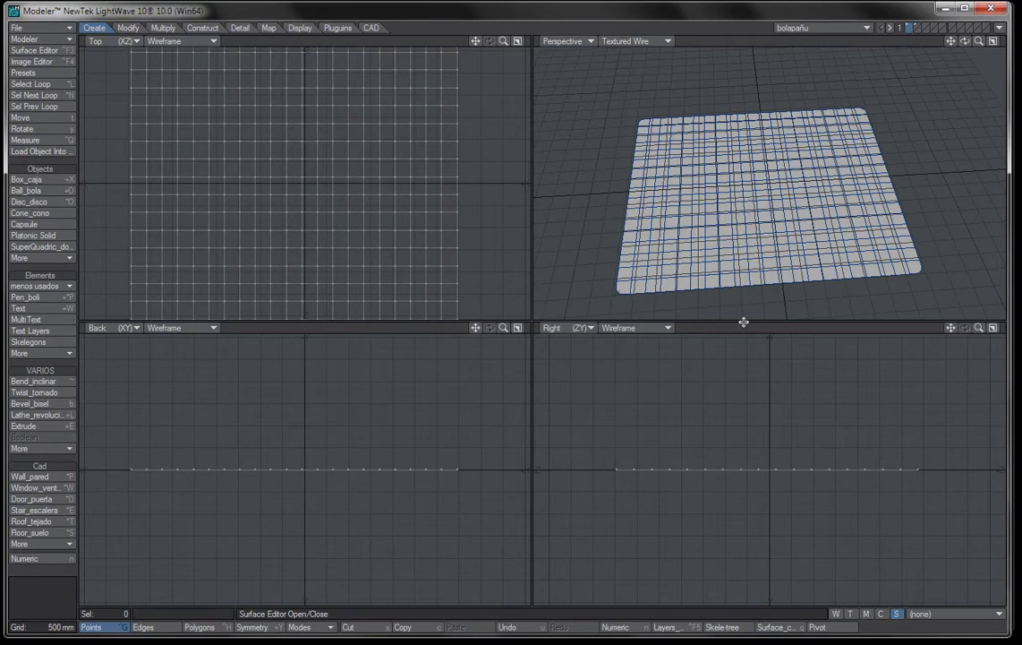
pyautogui.click(616, 292)
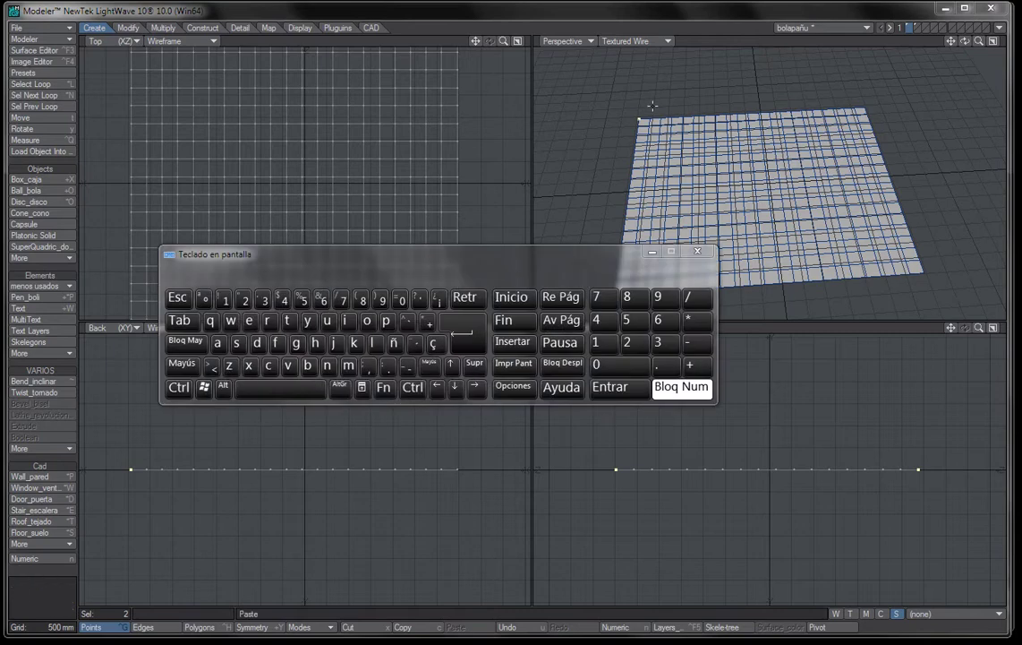
pyautogui.click(184, 366)
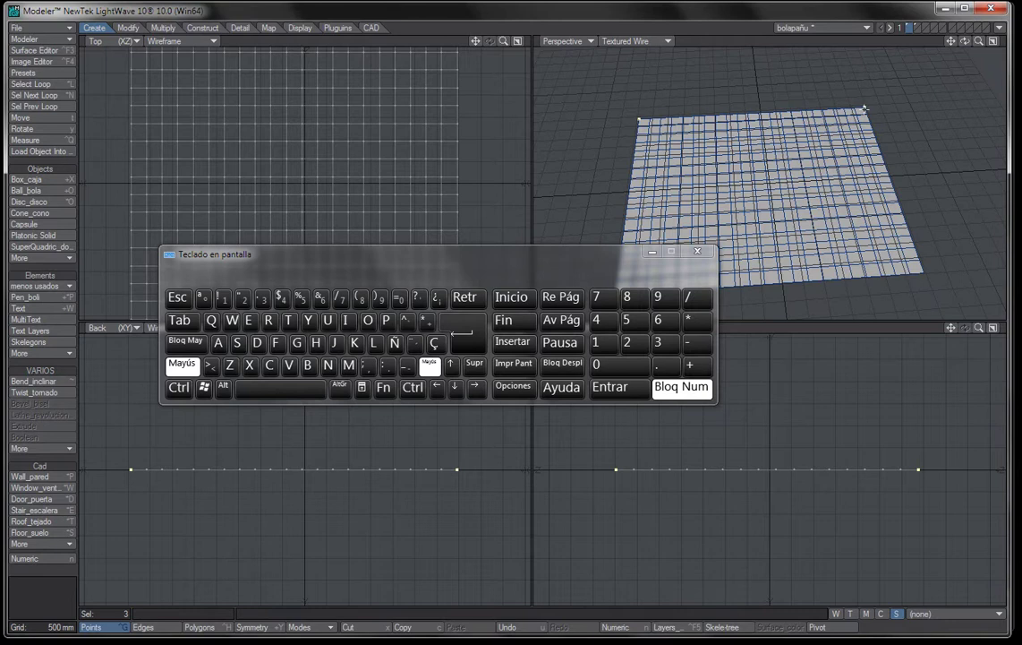
pyautogui.click(698, 252)
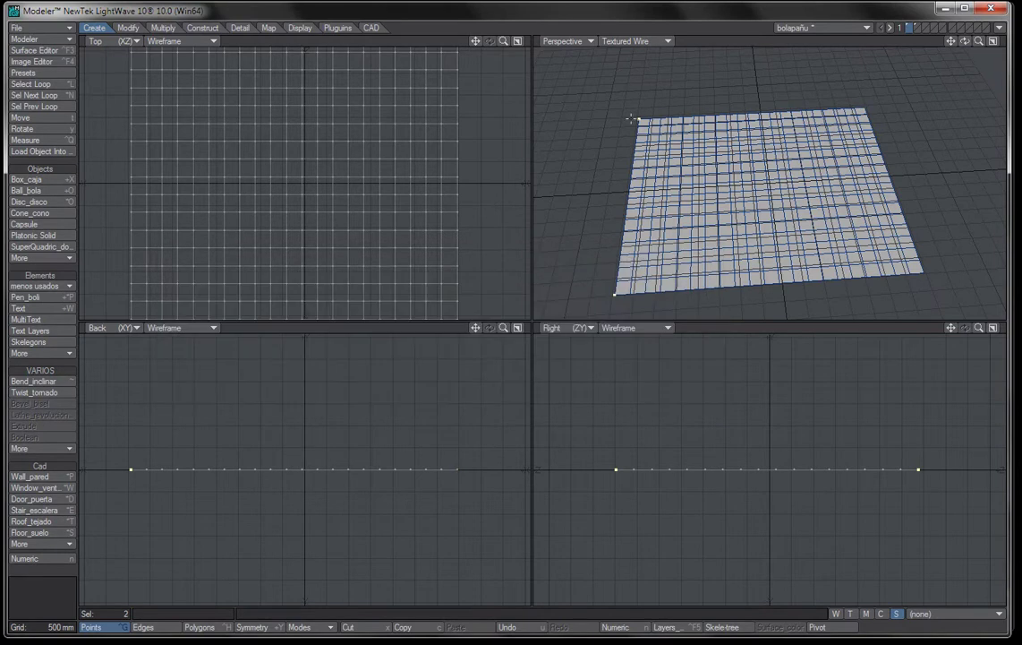
# - Create a point selection set named puntos_fijos from the two selected corner points
pyautogui.click(951, 613)
pyautogui.click(943, 611)
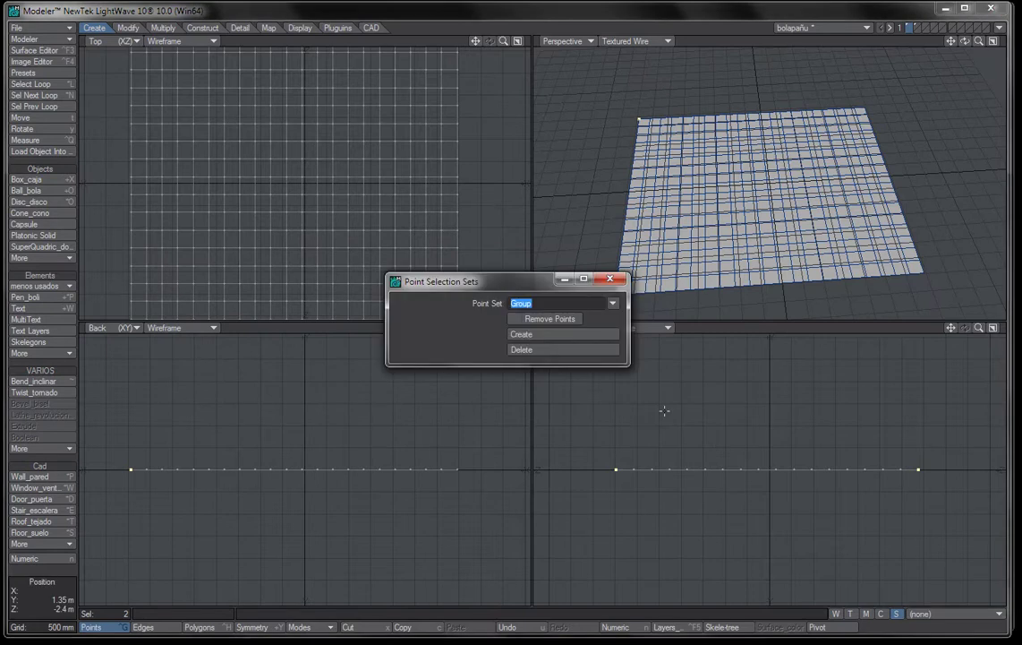
pyautogui.write('puntos_fijos')
pyautogui.click(595, 336)
pyautogui.click(609, 280)
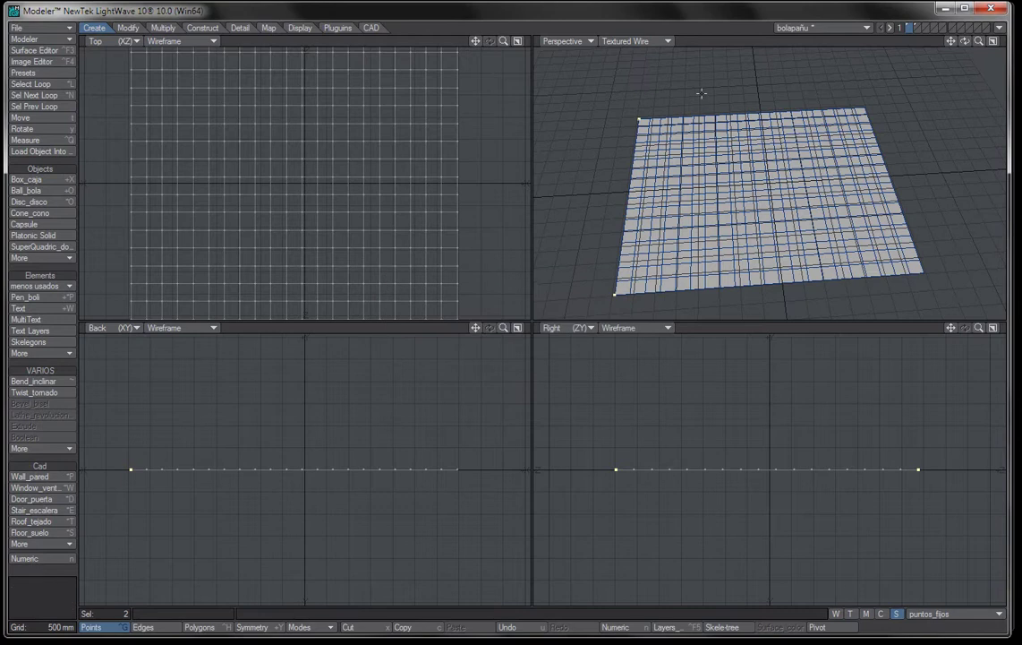
# - Deselect the corner points and send the bolapañu object to Layout
pyautogui.click(55, 589)
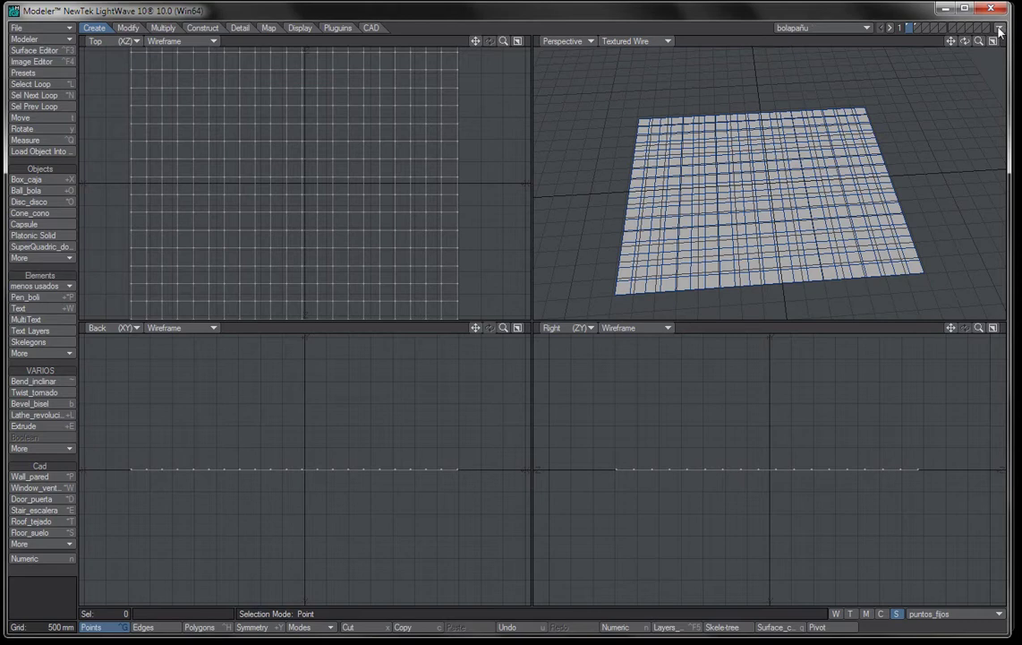
pyautogui.click(43, 27)
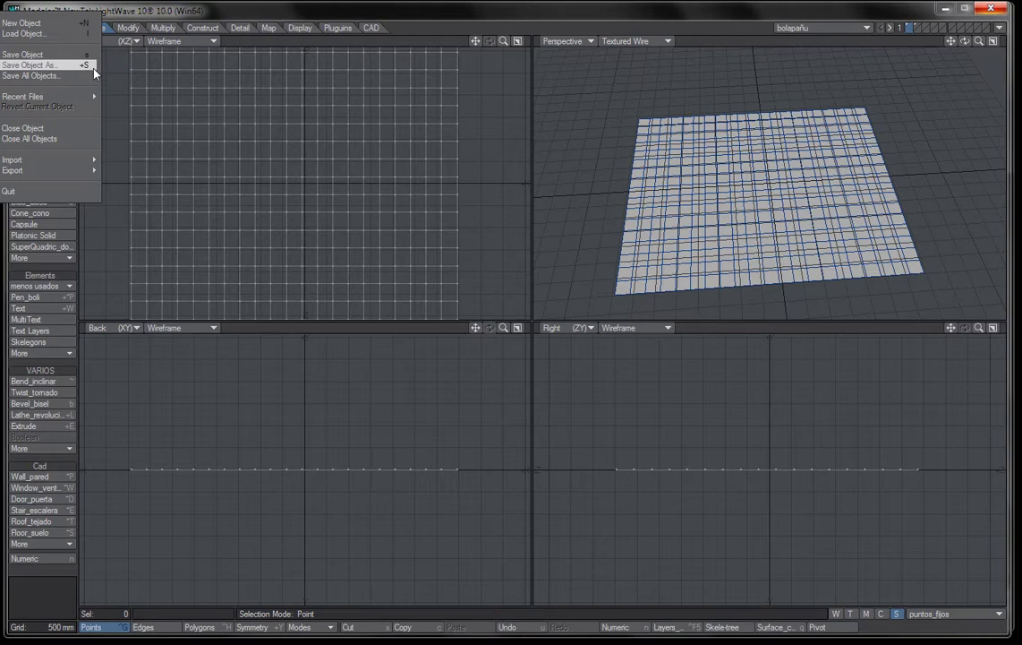
pyautogui.click(1000, 28)
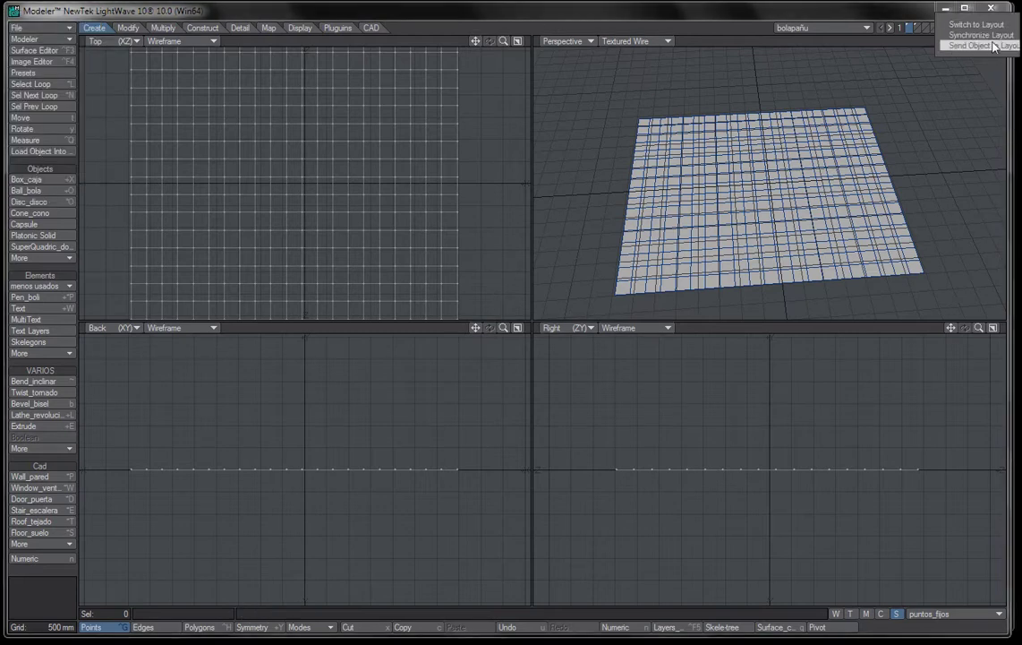
pyautogui.click(994, 46)
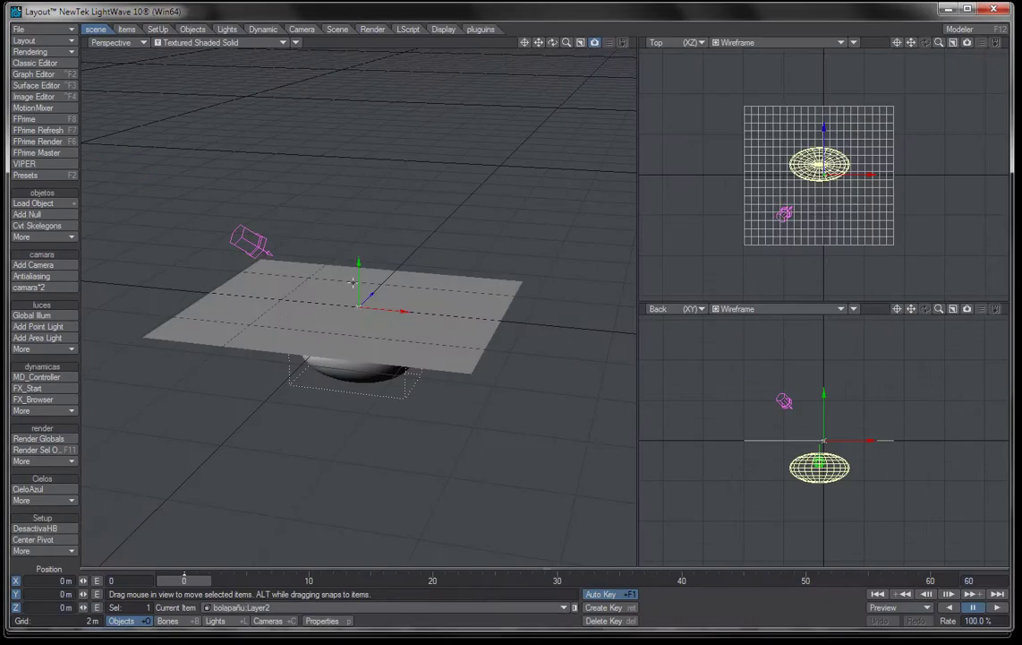
# - Lower the ball beneath the sheet, and add a Cloth dynamic to the sheet layer bolapañu:Layer1, opening its settings
pyautogui.moveTo(359, 262); pyautogui.dragTo(359, 298)
pyautogui.click(394, 294)
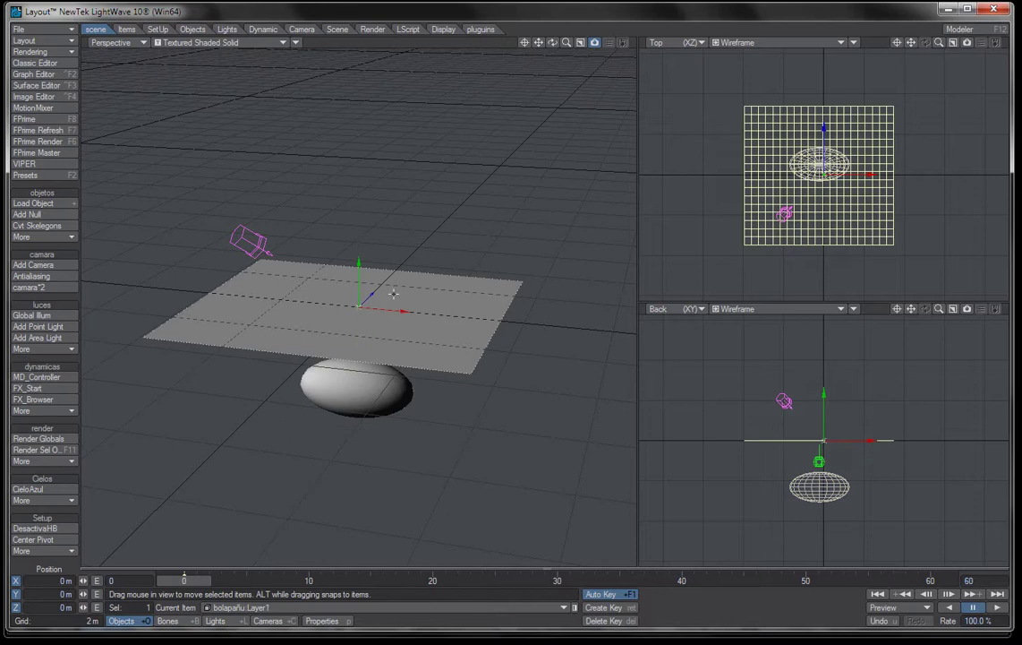
pyautogui.click(341, 619)
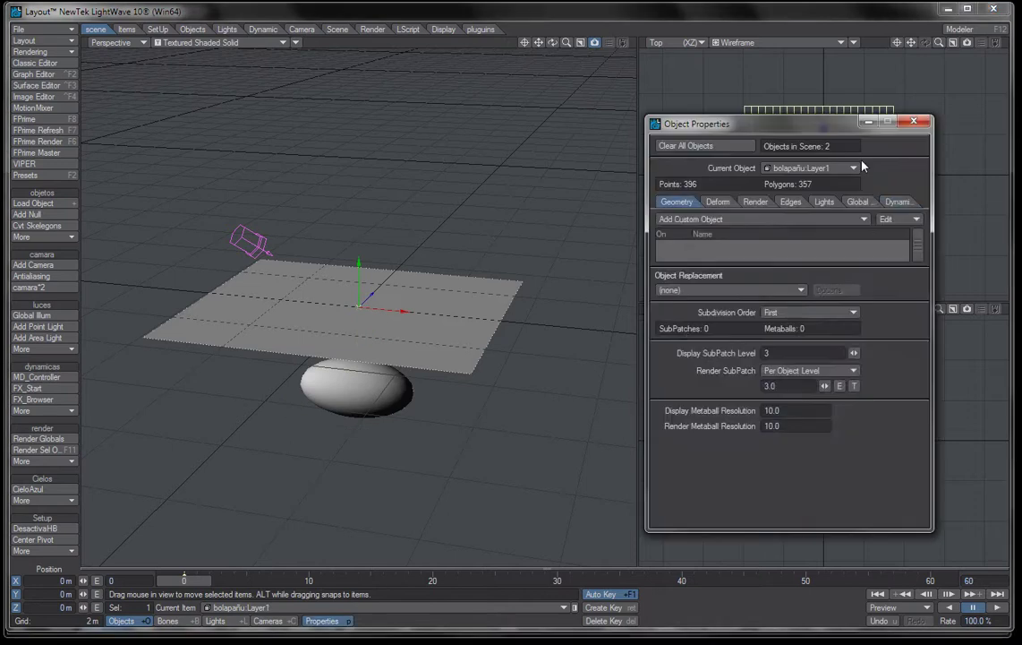
pyautogui.click(898, 202)
pyautogui.click(729, 219)
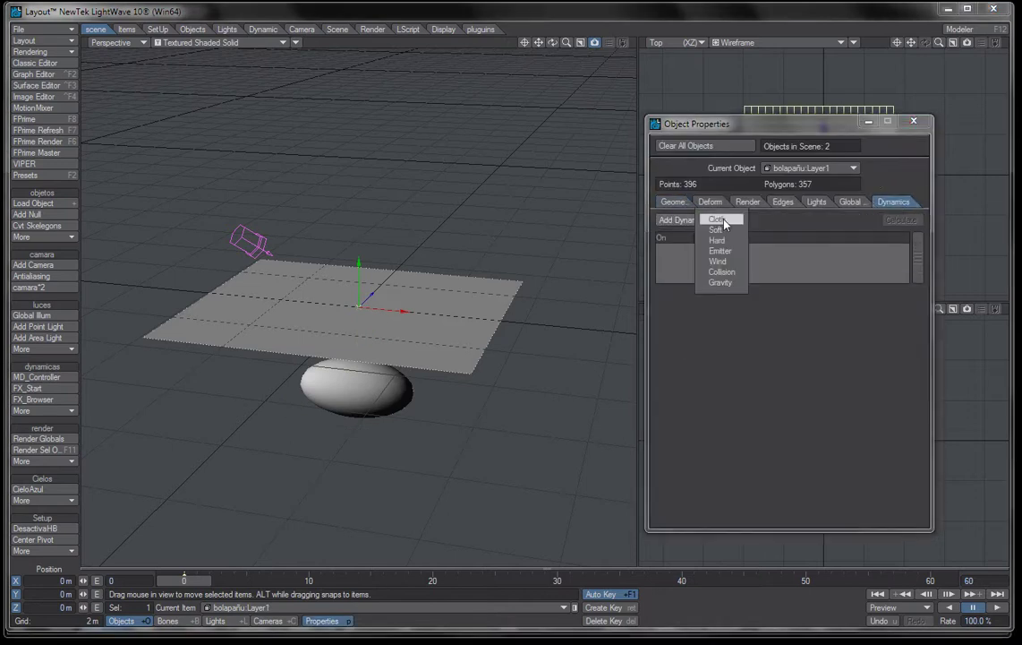
pyautogui.click(739, 221)
pyautogui.click(782, 249)
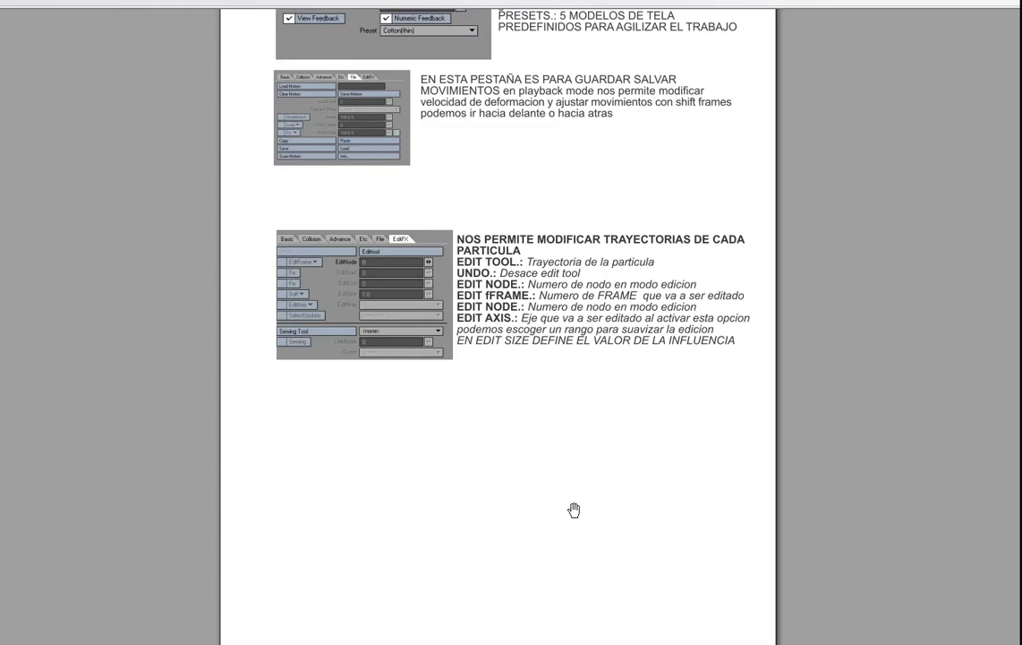
# - Switch to the clothfx PDF in PDF-XChange Viewer and read its explanations of the Basic, Collision, Advance, Etc, File and EditFX cloth parameters
pyautogui.scroll(5, 515, 324)
pyautogui.scroll(10, 531, 320)
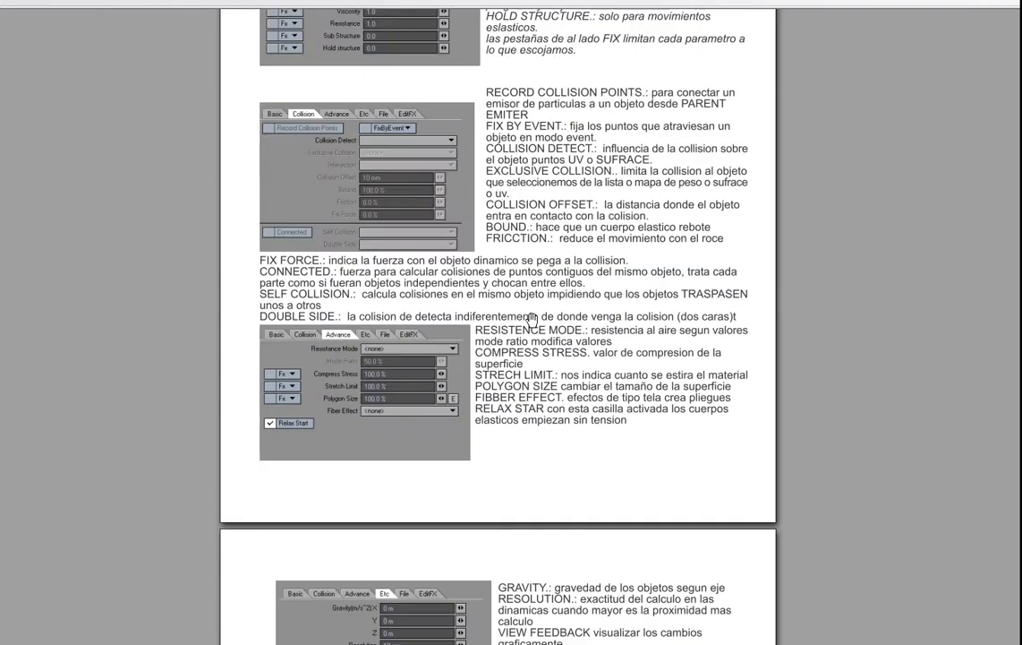
pyautogui.press('Escape')
pyautogui.moveTo(677, 113); pyautogui.dragTo(412, 25)
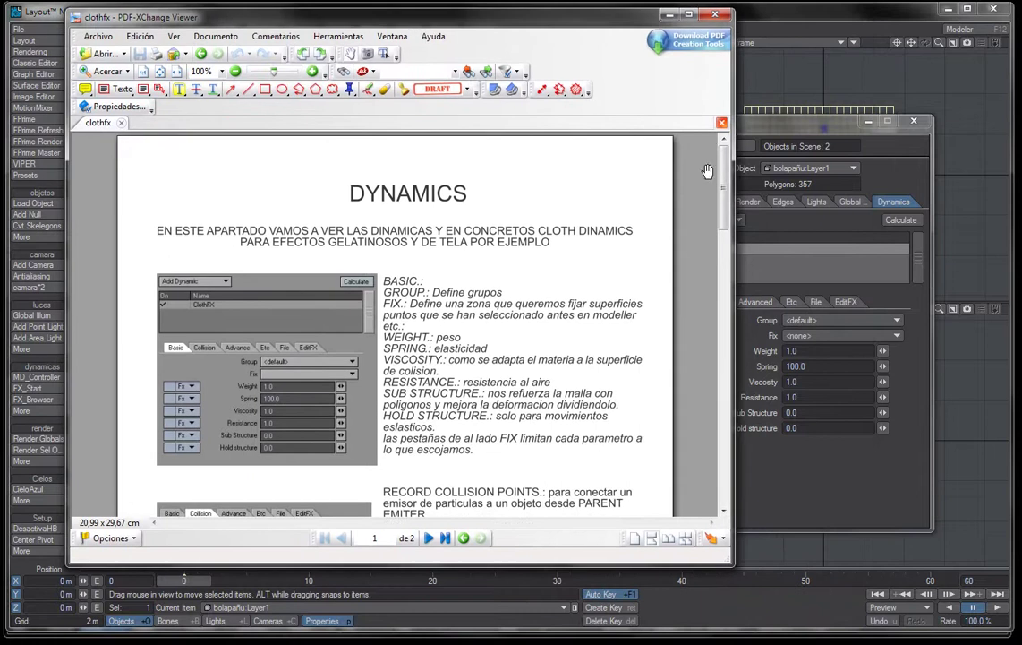
pyautogui.scroll(-1, 585, 267)
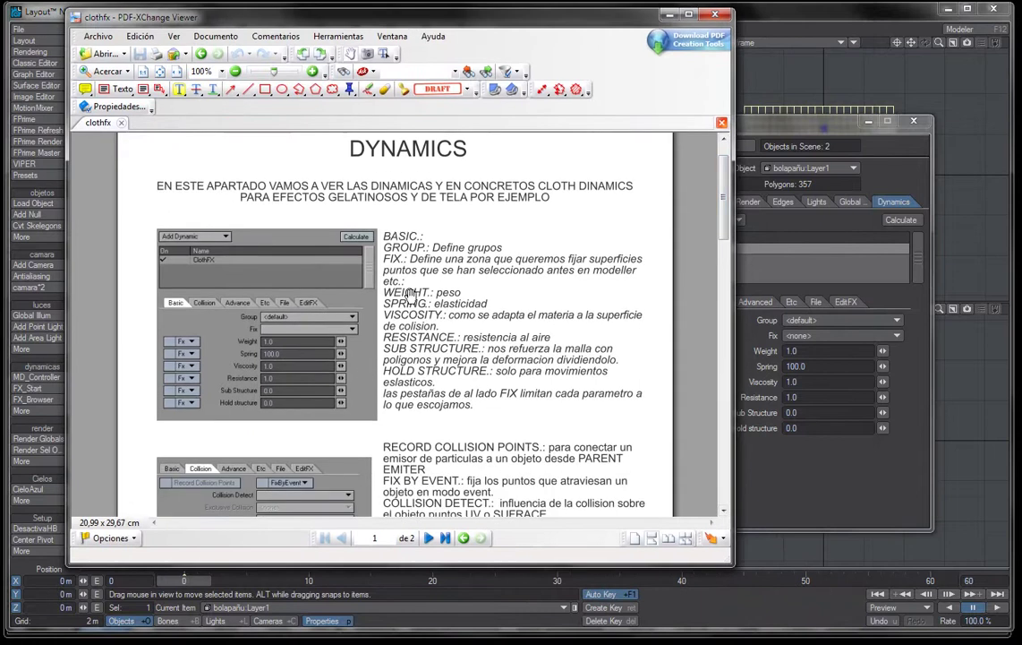
pyautogui.scroll(-1, 361, 223)
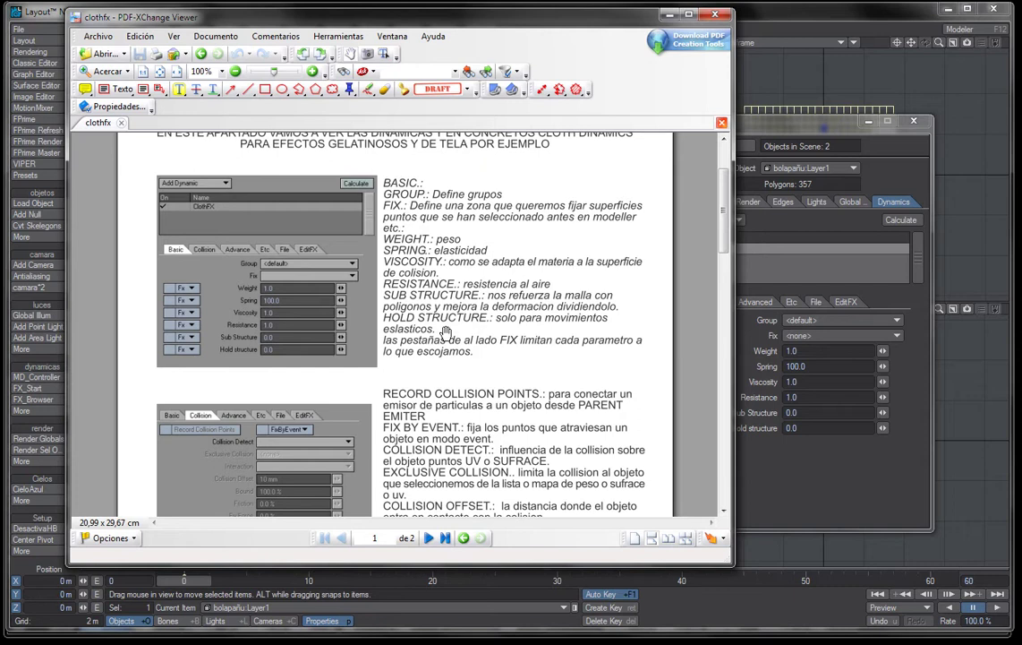
pyautogui.moveTo(464, 335); pyautogui.dragTo(459, 235)
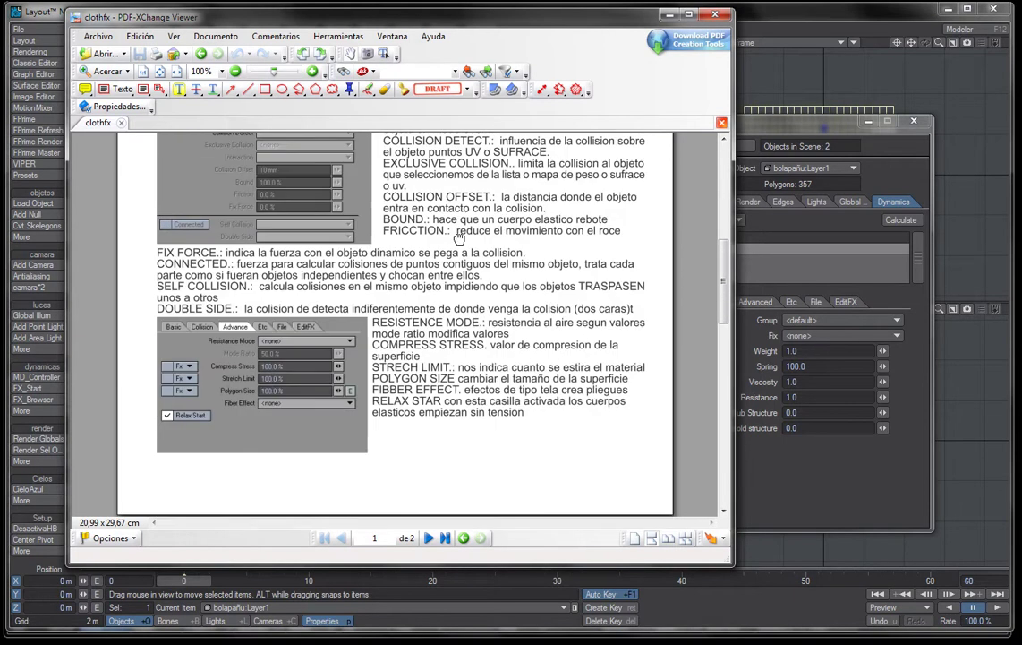
pyautogui.moveTo(457, 433); pyautogui.dragTo(461, 193)
pyautogui.moveTo(444, 413); pyautogui.dragTo(470, 155)
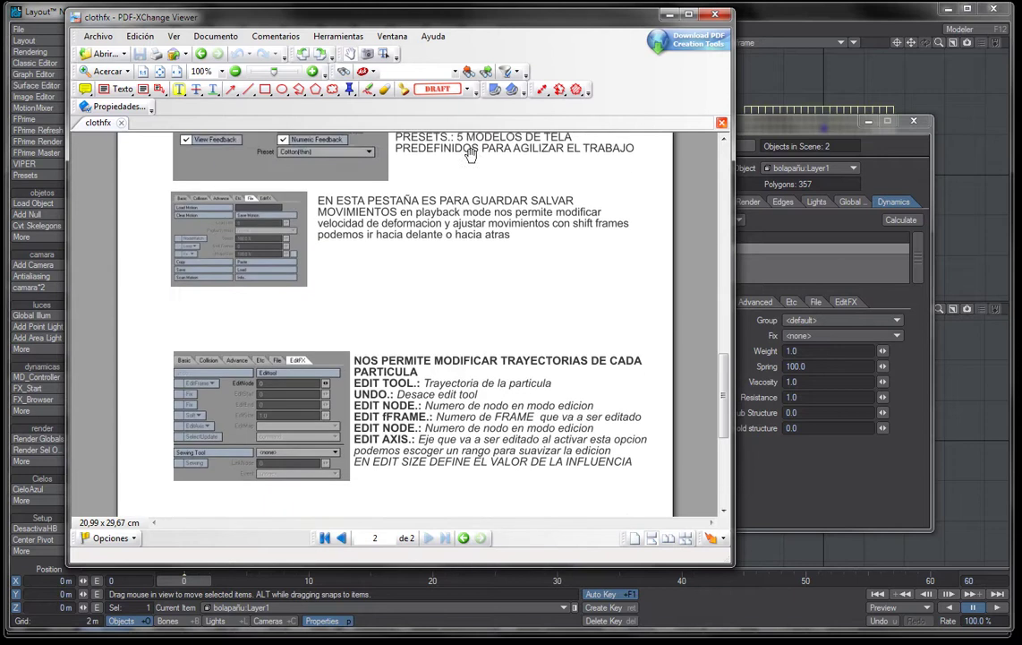
pyautogui.moveTo(469, 275); pyautogui.dragTo(463, 227)
pyautogui.moveTo(457, 284); pyautogui.dragTo(459, 360)
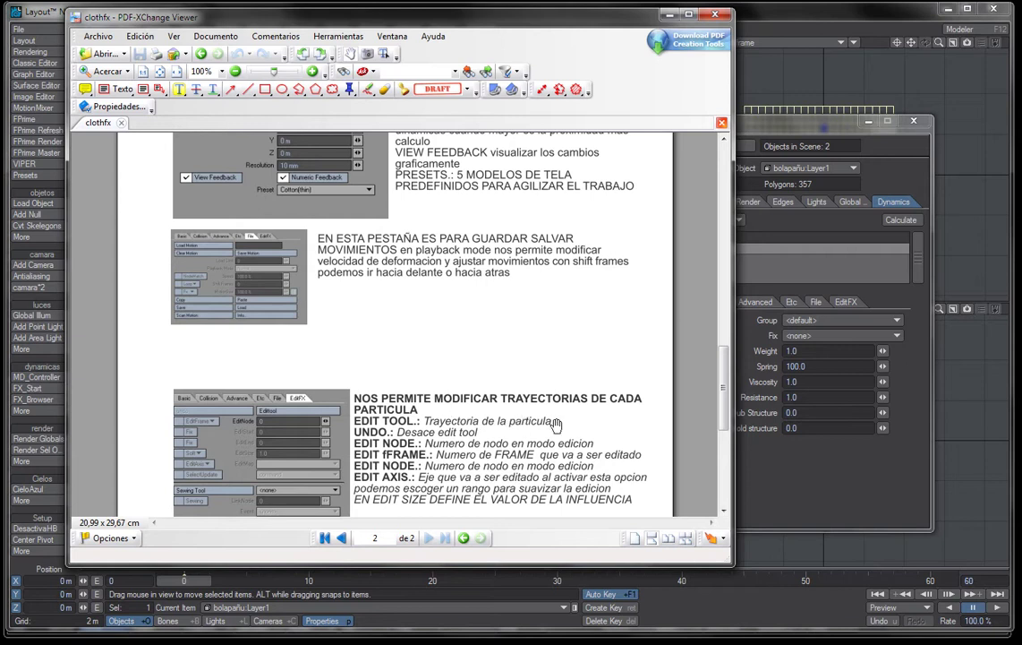
pyautogui.scroll(-1, 546, 422)
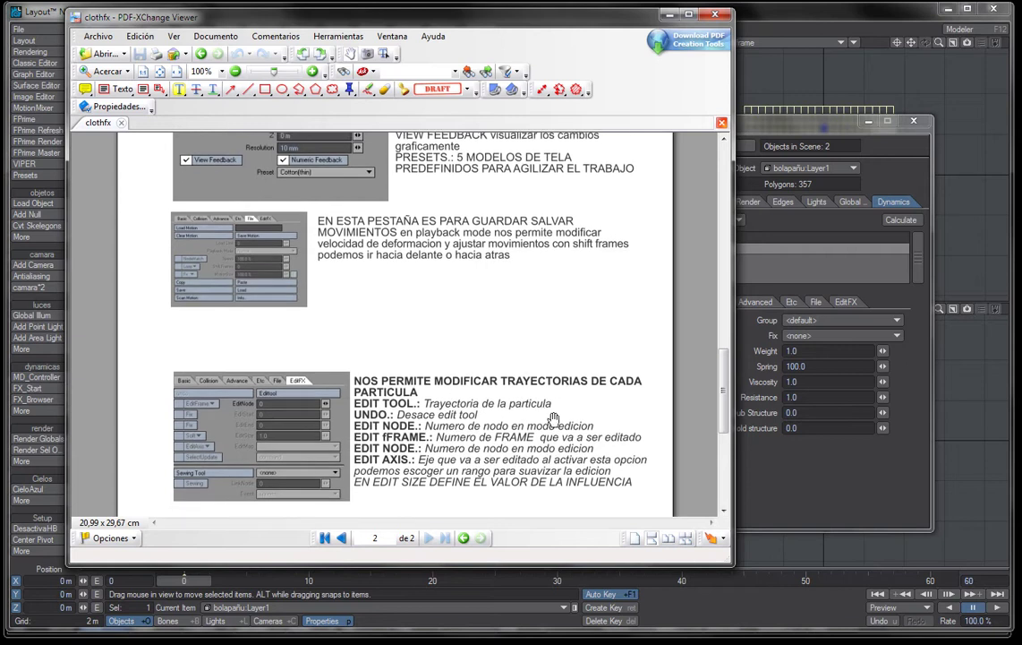
pyautogui.click(713, 15)
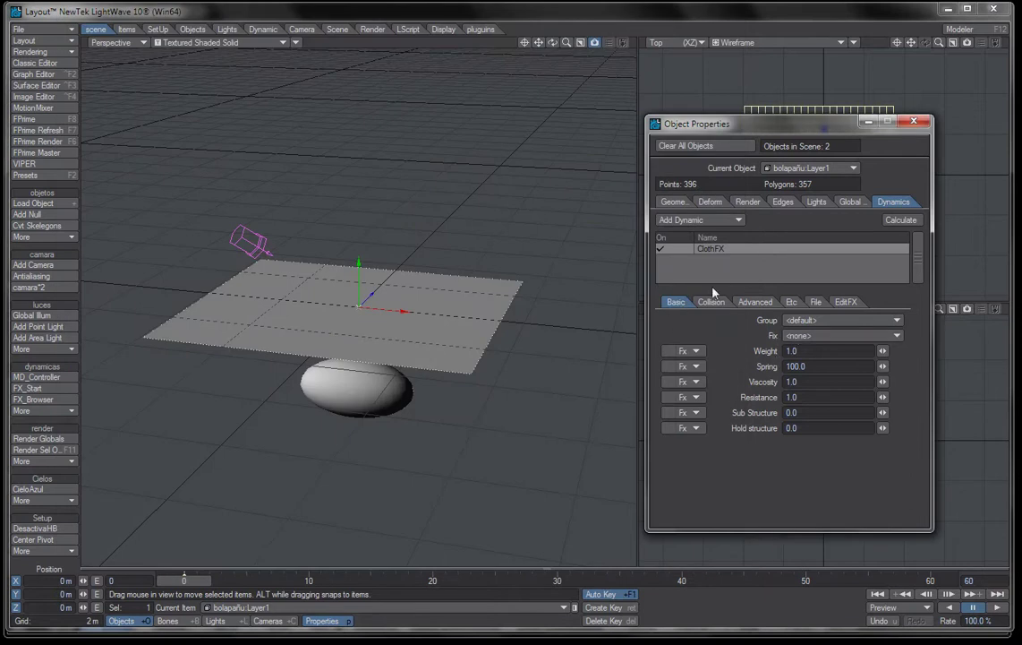
# - Calculate the sheet's cloth simulation with Y gravity set to -9 and a different fabric preset
pyautogui.click(773, 304)
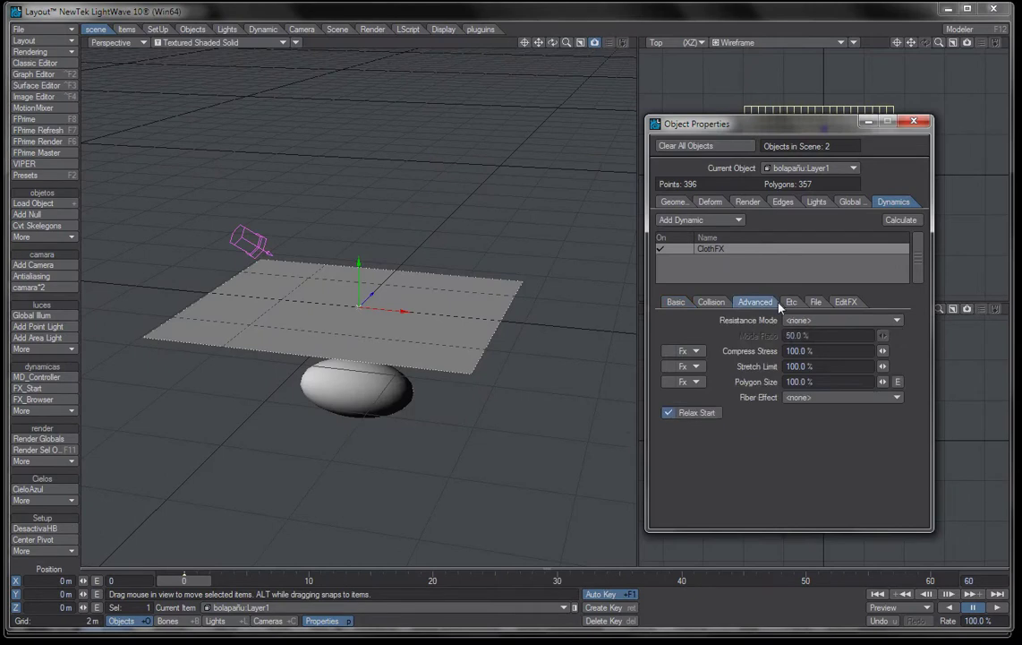
pyautogui.click(790, 302)
pyautogui.click(833, 335)
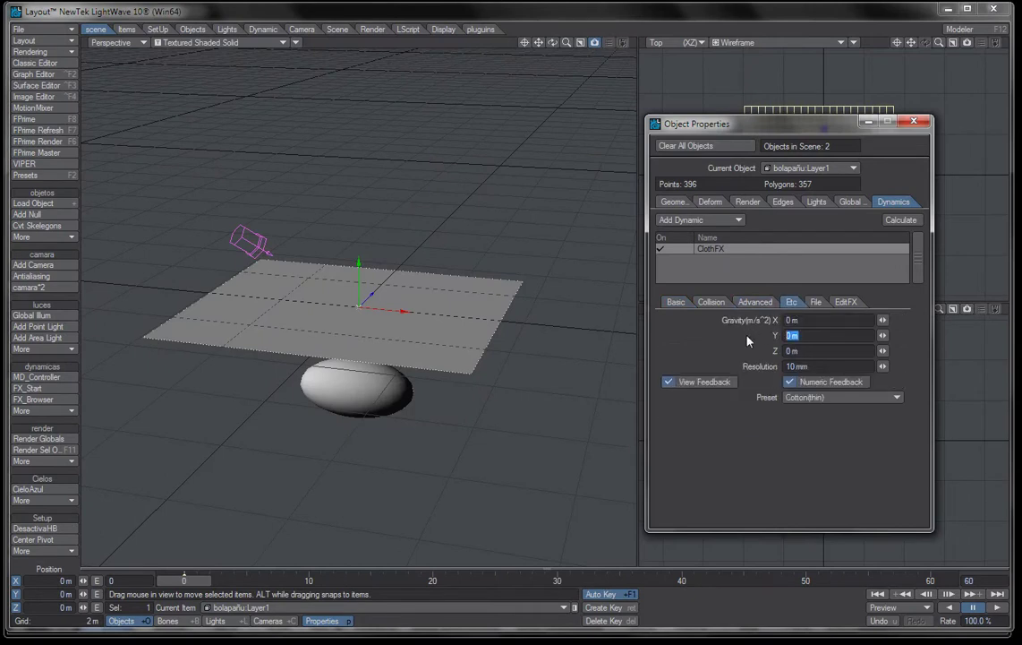
pyautogui.write('-9')
pyautogui.click(822, 398)
pyautogui.click(828, 421)
pyautogui.click(901, 220)
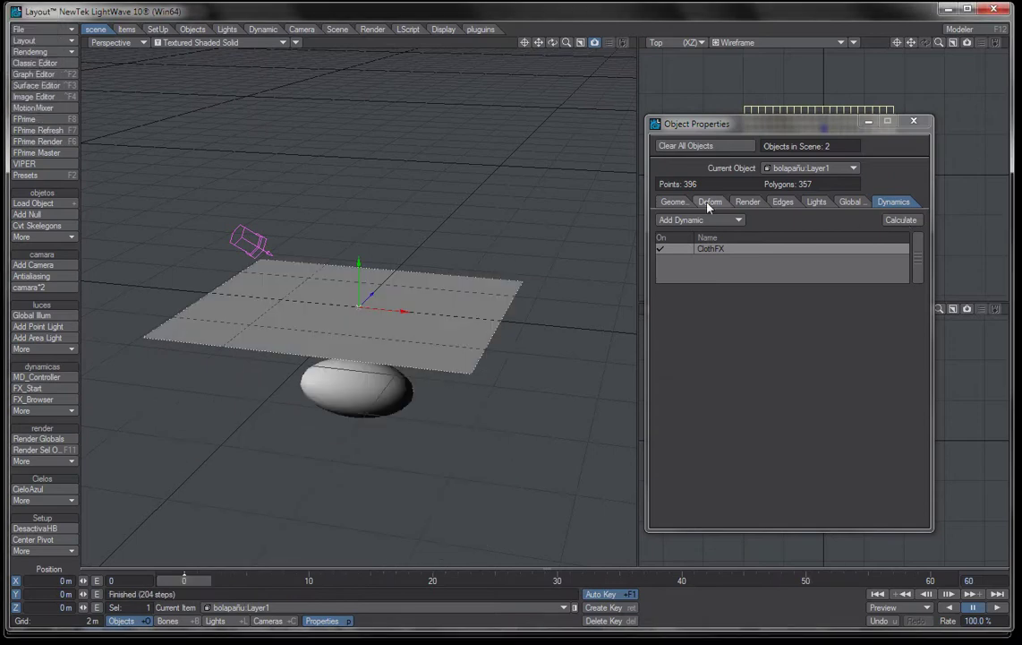
# - Fix the sheet's puntos_fijos/pointset in its ClothFX settings and calculate the cloth simulation
pyautogui.click(675, 202)
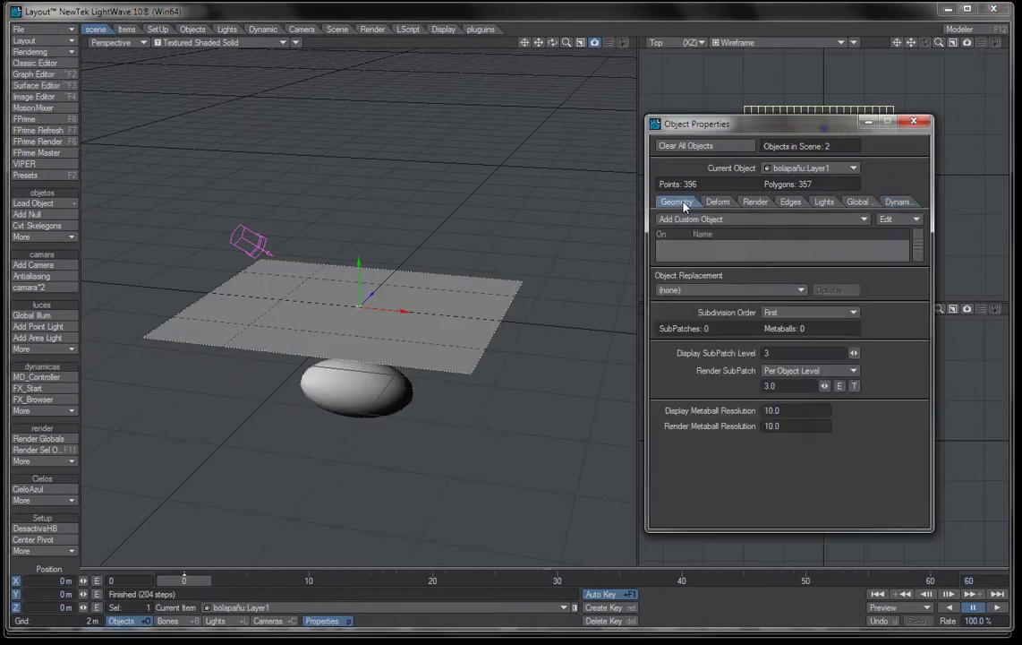
pyautogui.click(895, 201)
pyautogui.click(756, 248)
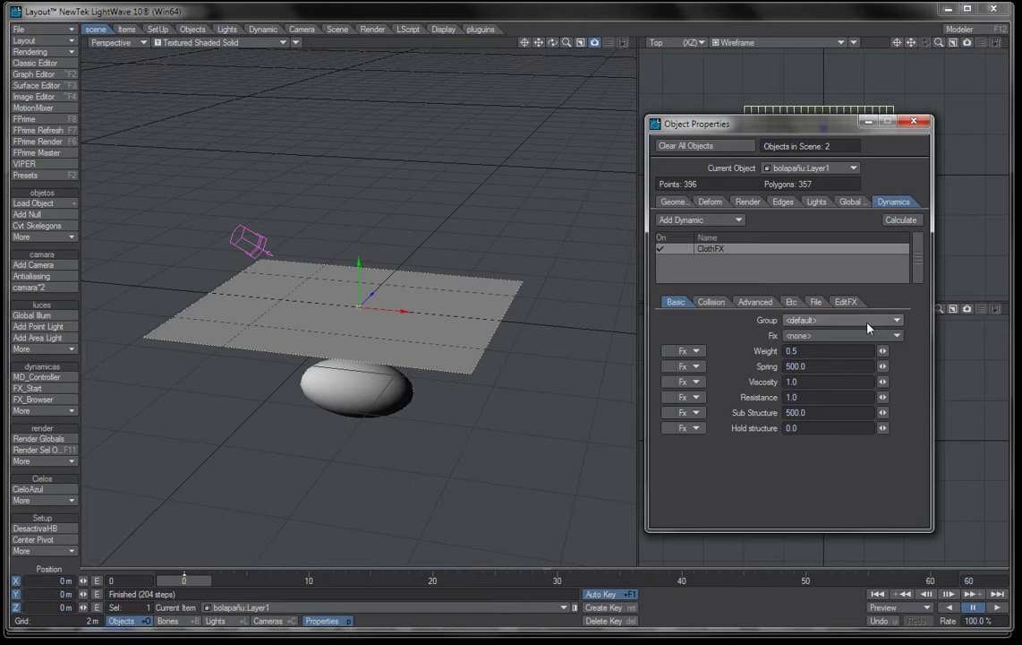
pyautogui.click(797, 337)
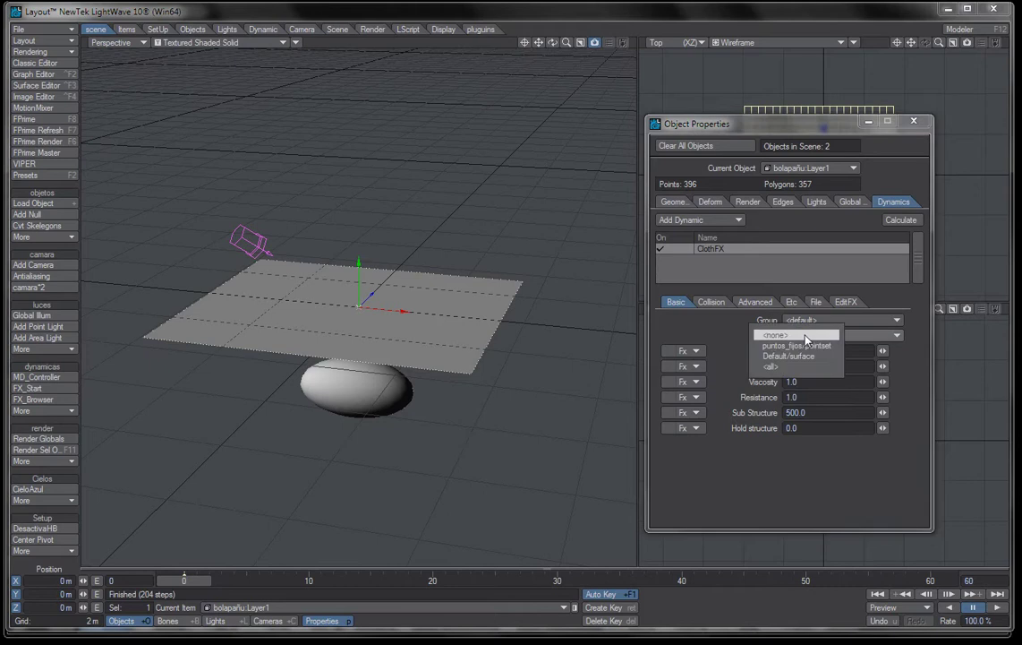
pyautogui.click(796, 346)
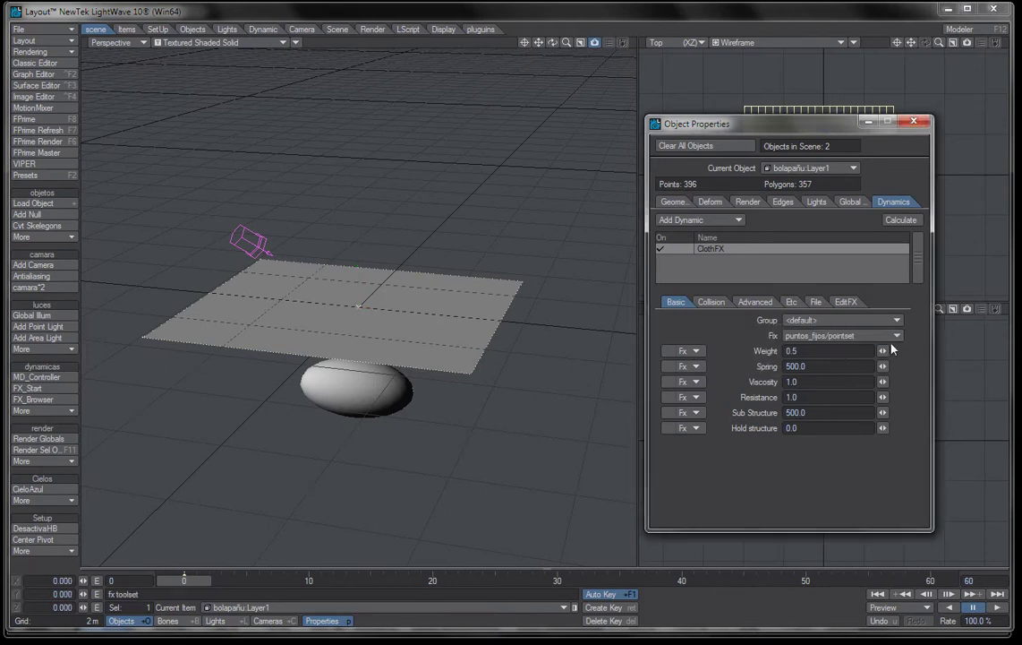
pyautogui.click(901, 220)
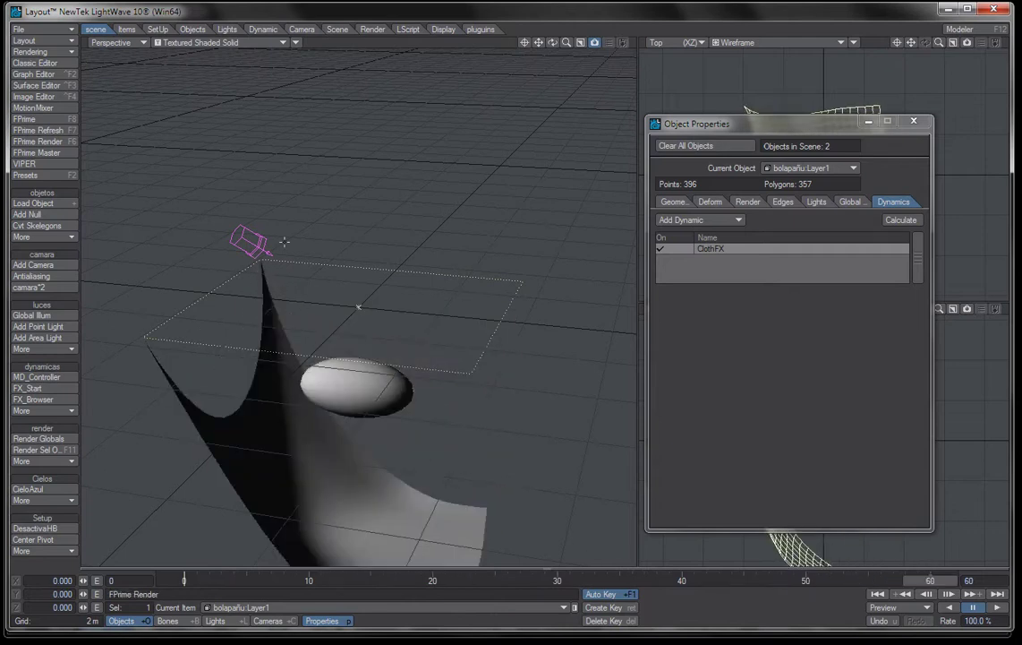
# - Set the cloth's Sub Structure to 1000, recalculate the simulation, and return the animation to frame 0
pyautogui.click(708, 249)
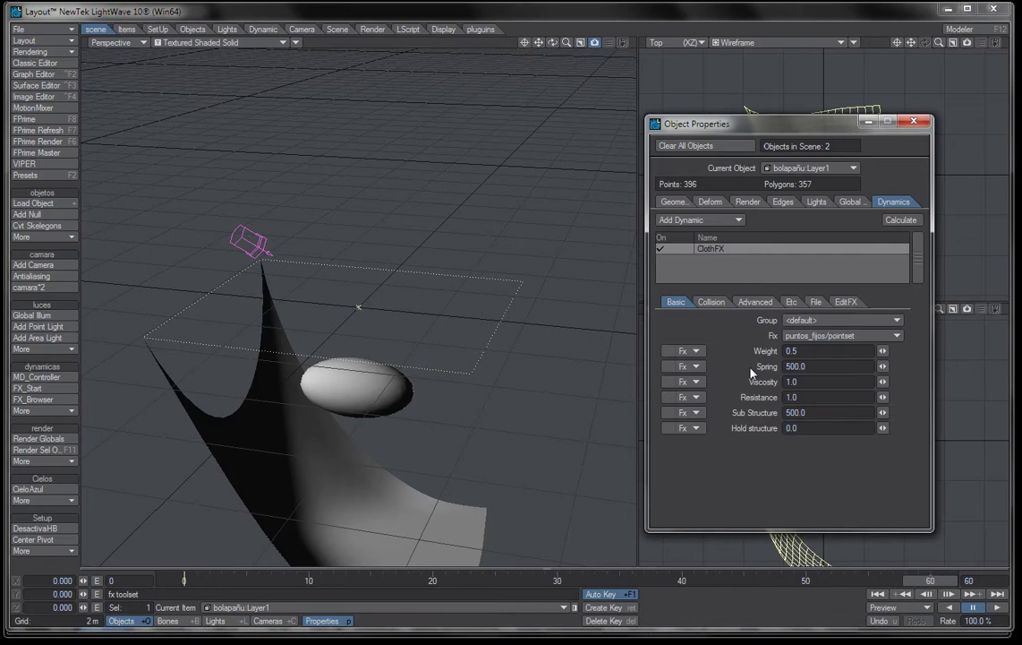
pyautogui.click(811, 412)
pyautogui.write('1000')
pyautogui.press('Tab')
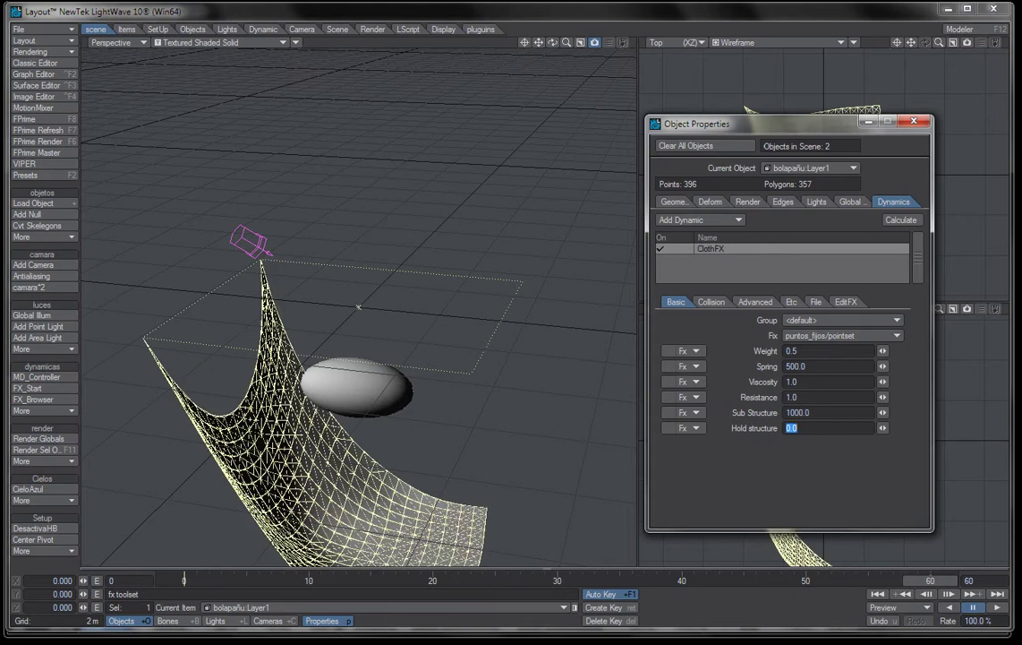
pyautogui.click(913, 220)
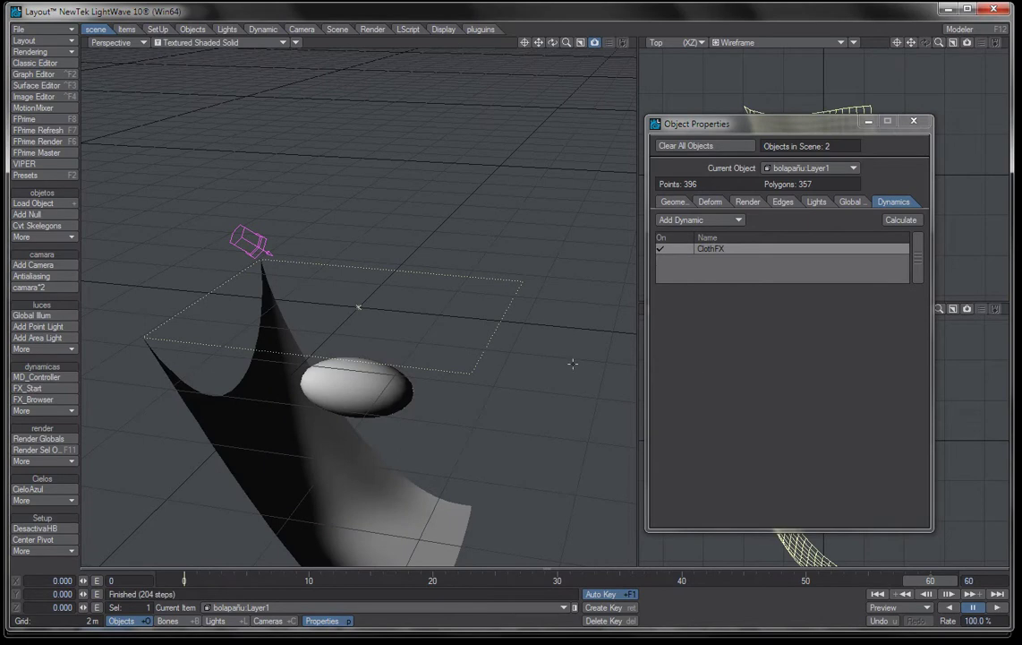
pyautogui.click(570, 580)
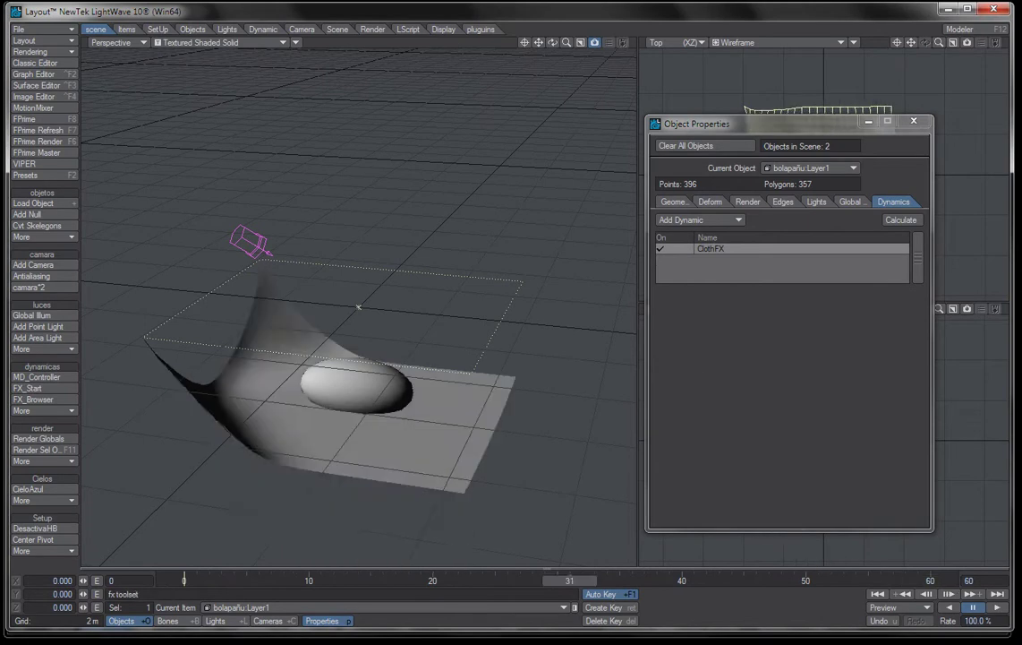
pyautogui.moveTo(570, 580); pyautogui.dragTo(183, 580)
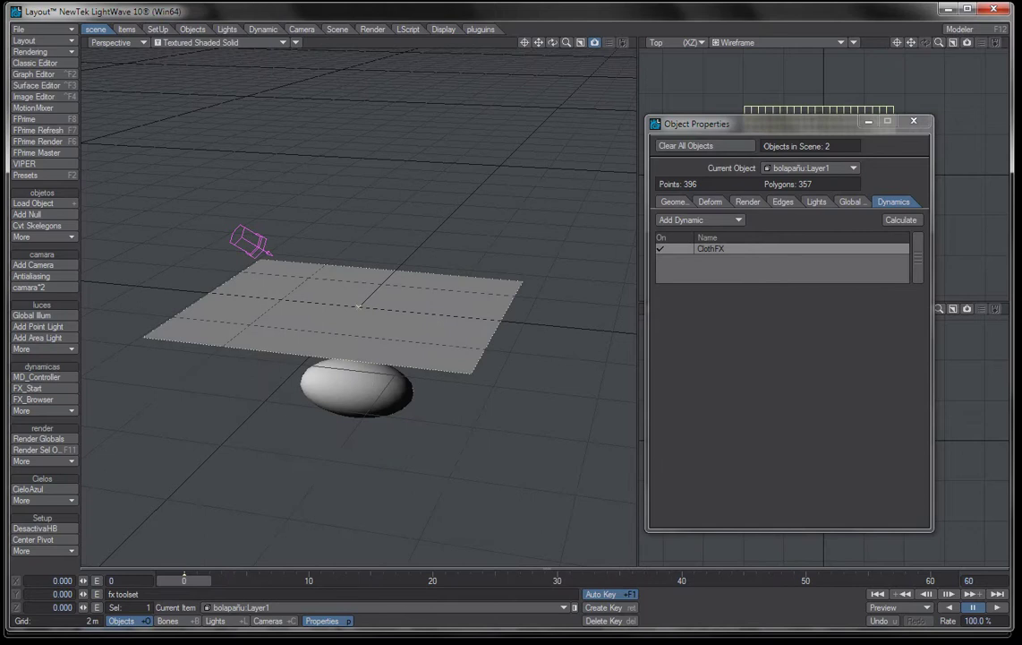
# - Add a Collision dynamic to the ball layer bolapañu:Layer2 and calculate it
pyautogui.click(408, 389)
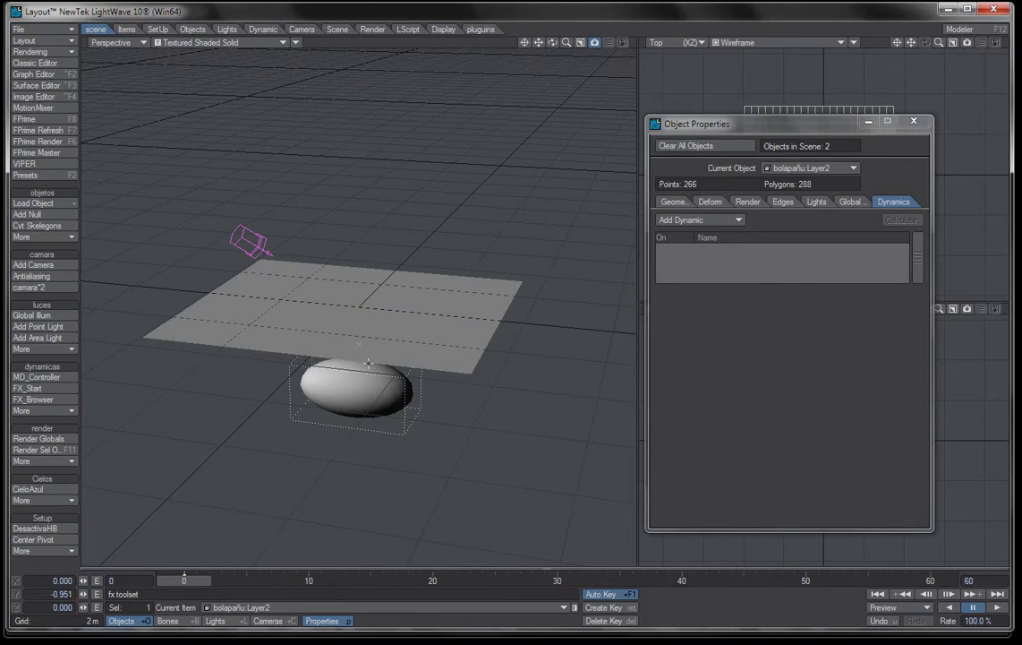
pyautogui.click(679, 220)
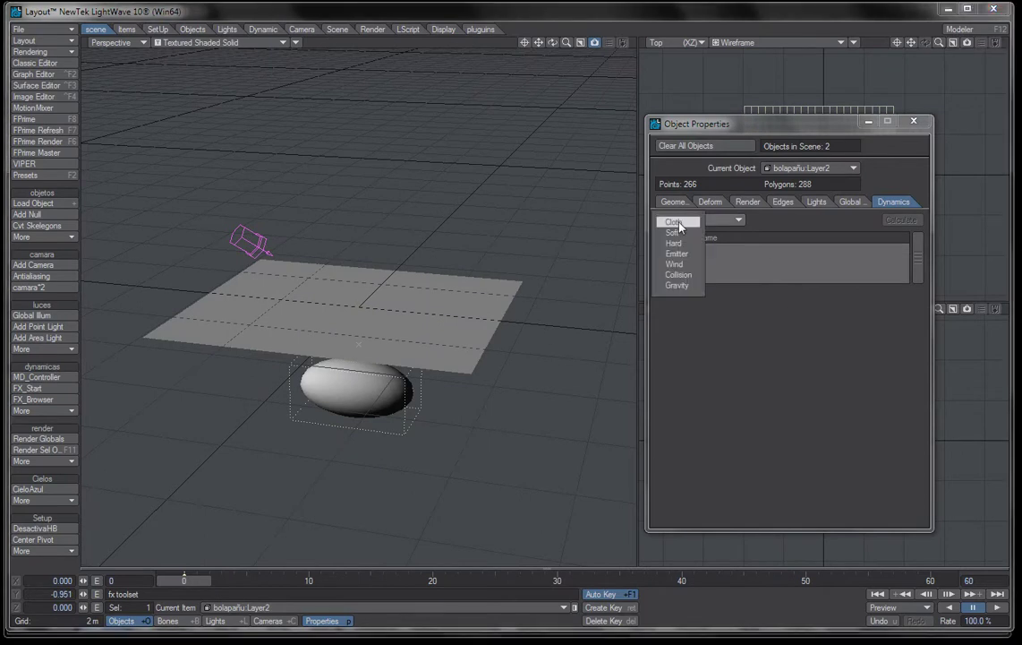
pyautogui.click(691, 275)
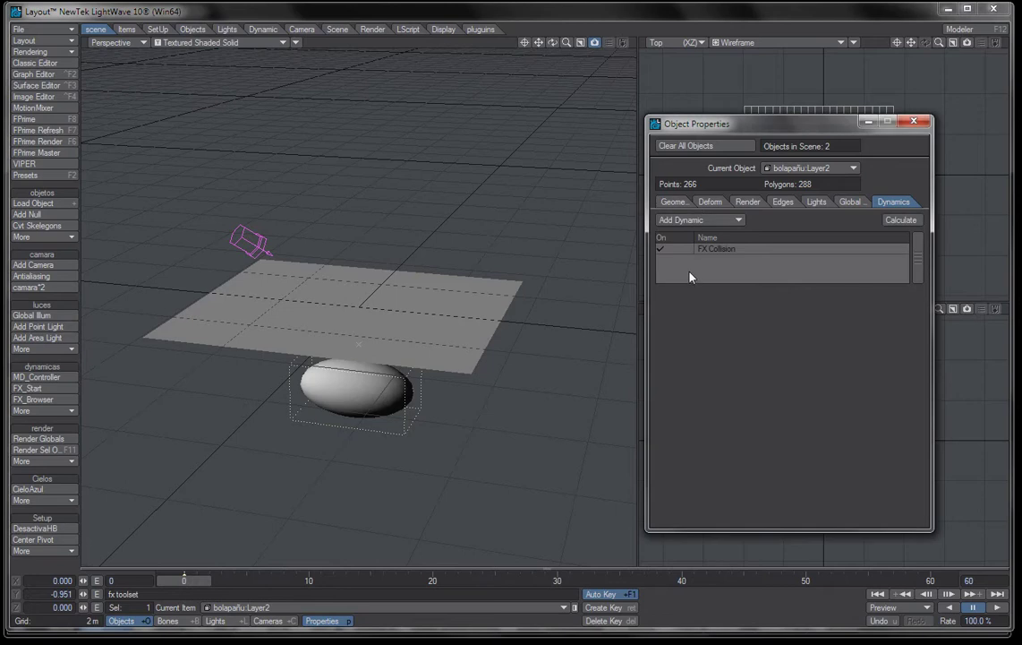
pyautogui.click(914, 224)
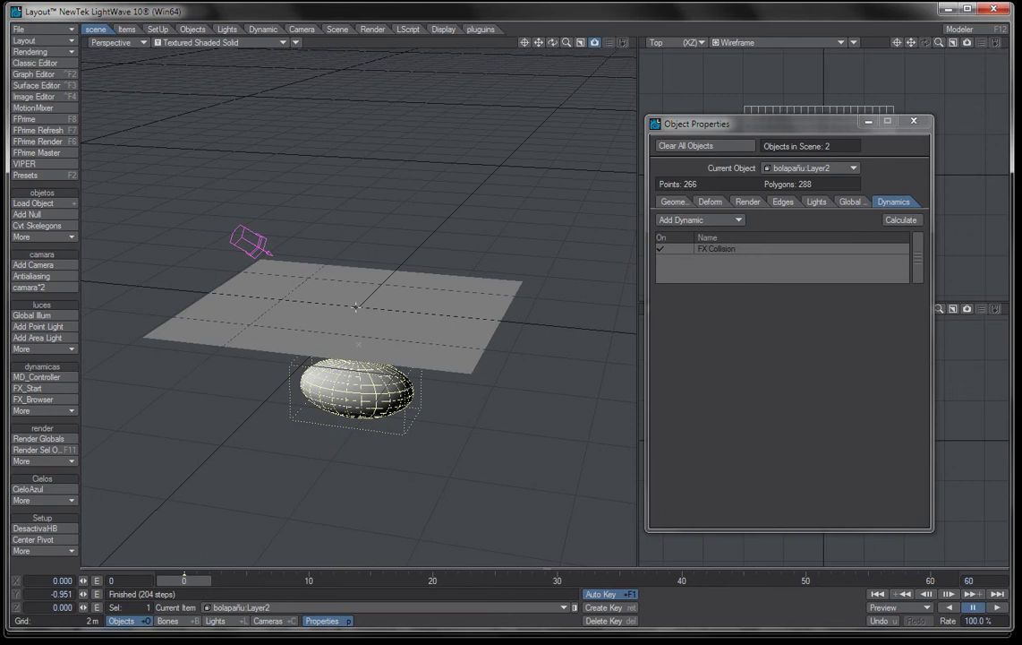
# - Set Collision Detect to <all> in the ClothFX settings of the sheet layer bolapañu:Layer1
pyautogui.click(269, 607)
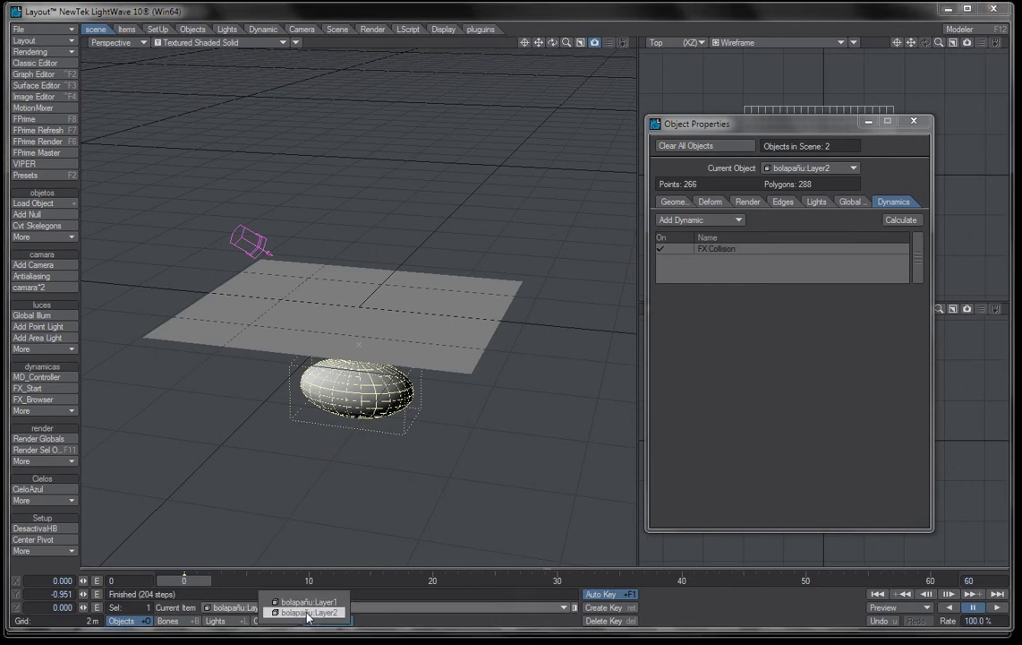
pyautogui.click(296, 604)
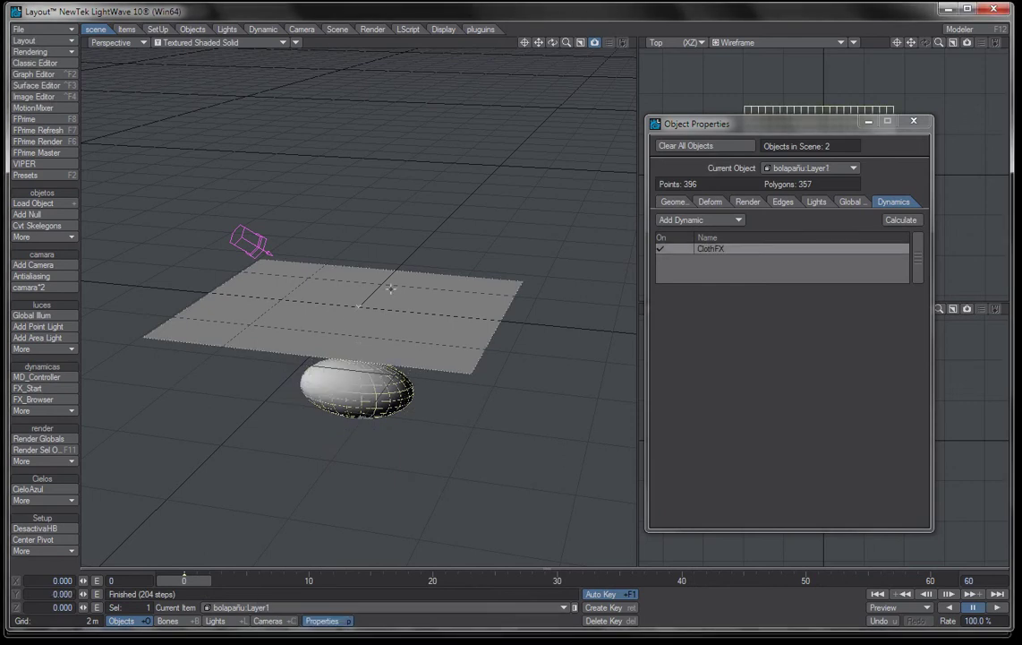
pyautogui.doubleClick(717, 250)
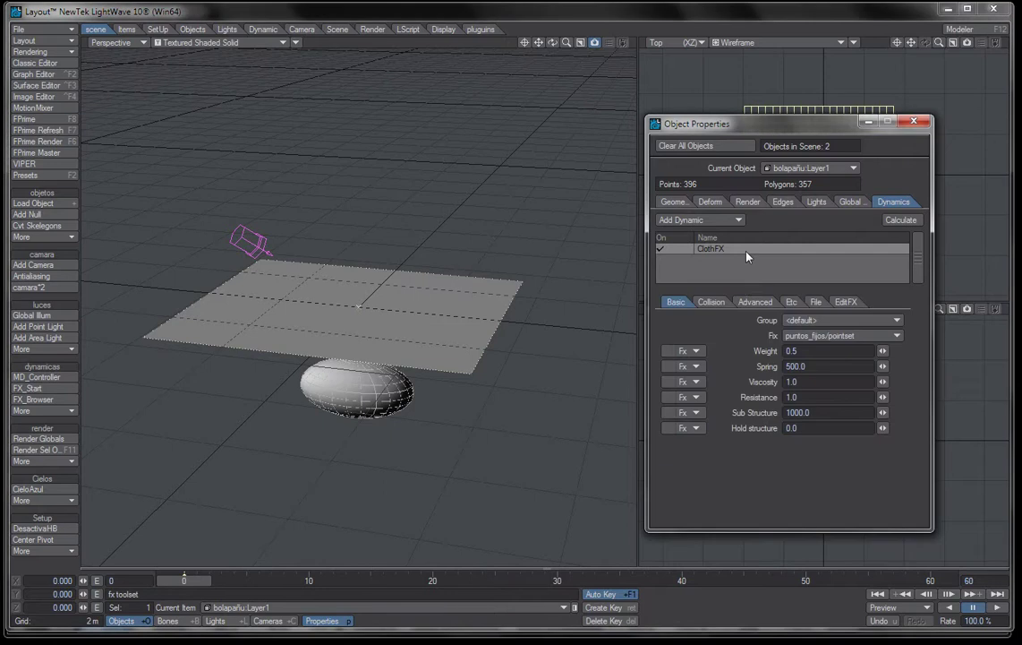
pyautogui.click(725, 302)
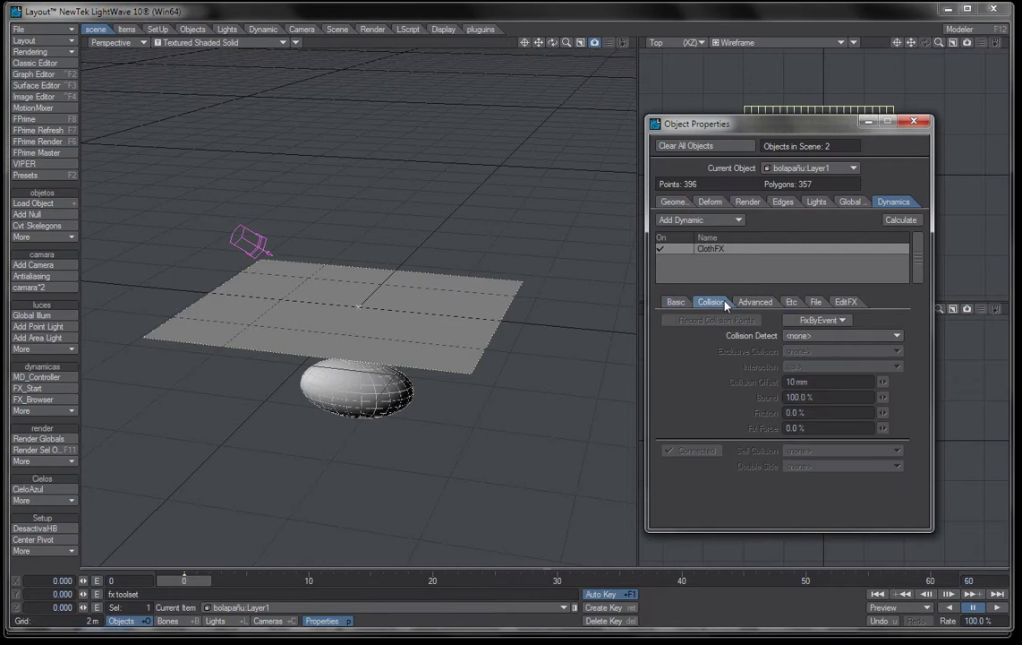
pyautogui.click(828, 336)
pyautogui.click(825, 364)
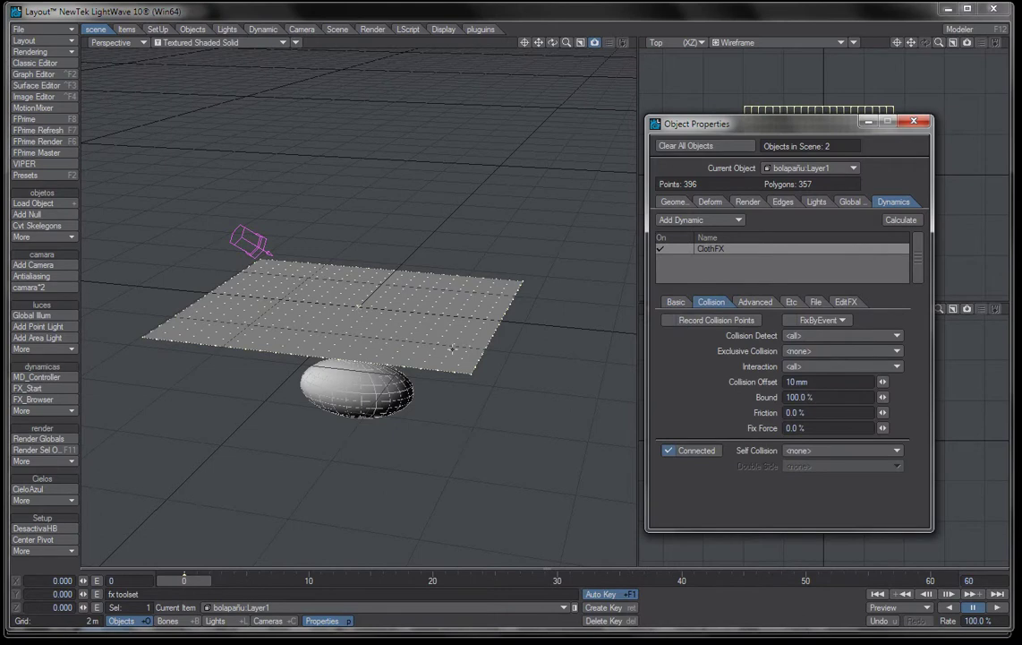
# - Set the sheet's Self Collision and Double Side to <all>, and calculate the cloth simulation against the ball
pyautogui.click(832, 449)
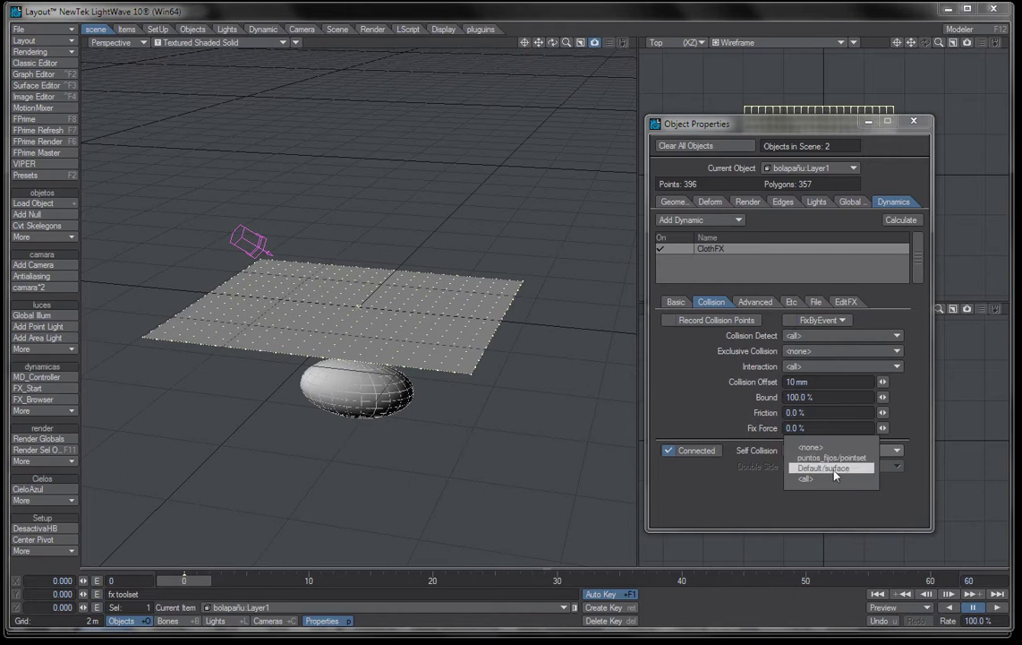
pyautogui.click(833, 479)
pyautogui.click(834, 467)
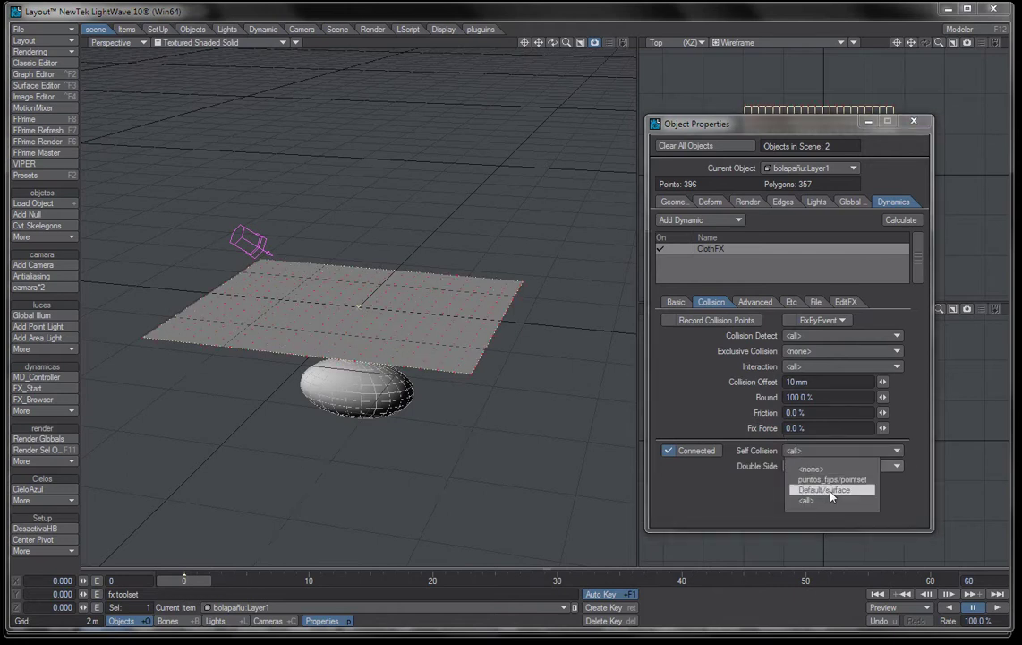
pyautogui.click(829, 502)
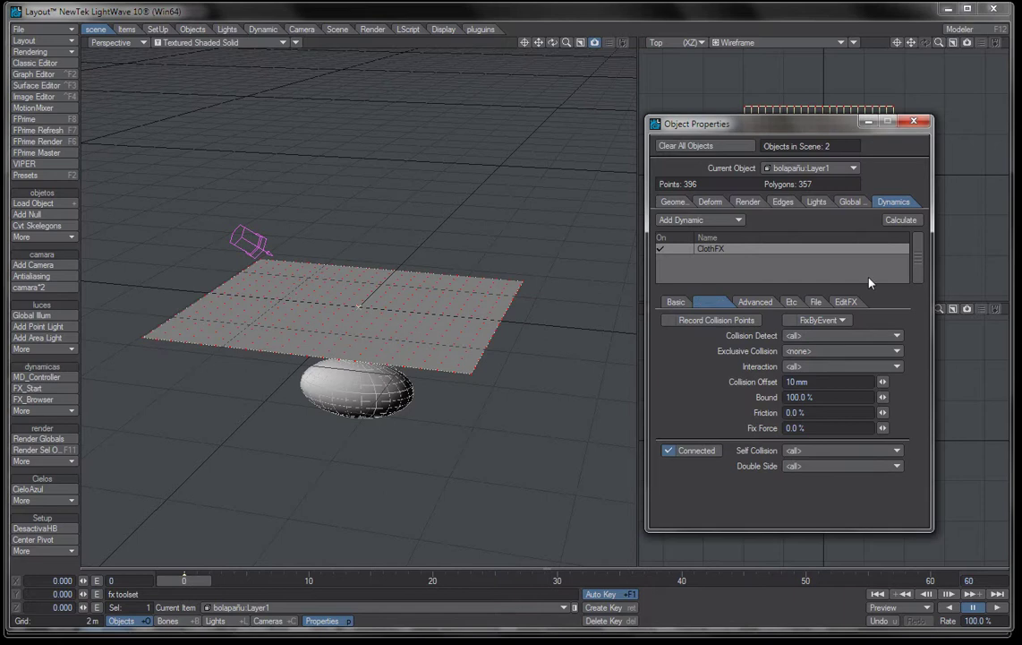
pyautogui.click(900, 220)
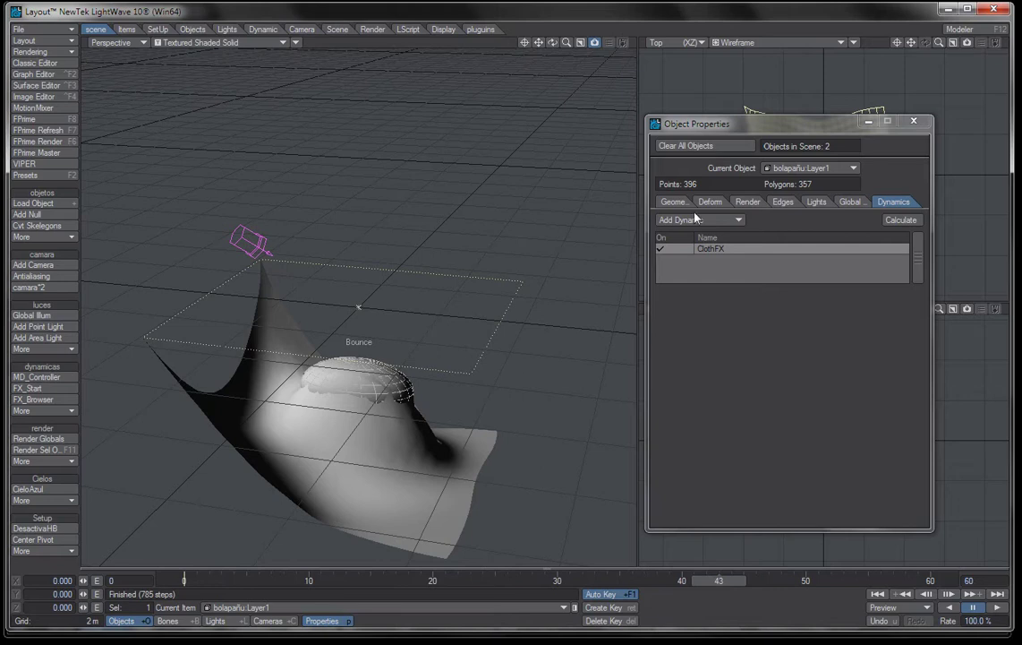
# - Set the cloth's Sub Structure to 5000 and recalculate the simulation
pyautogui.click(761, 248)
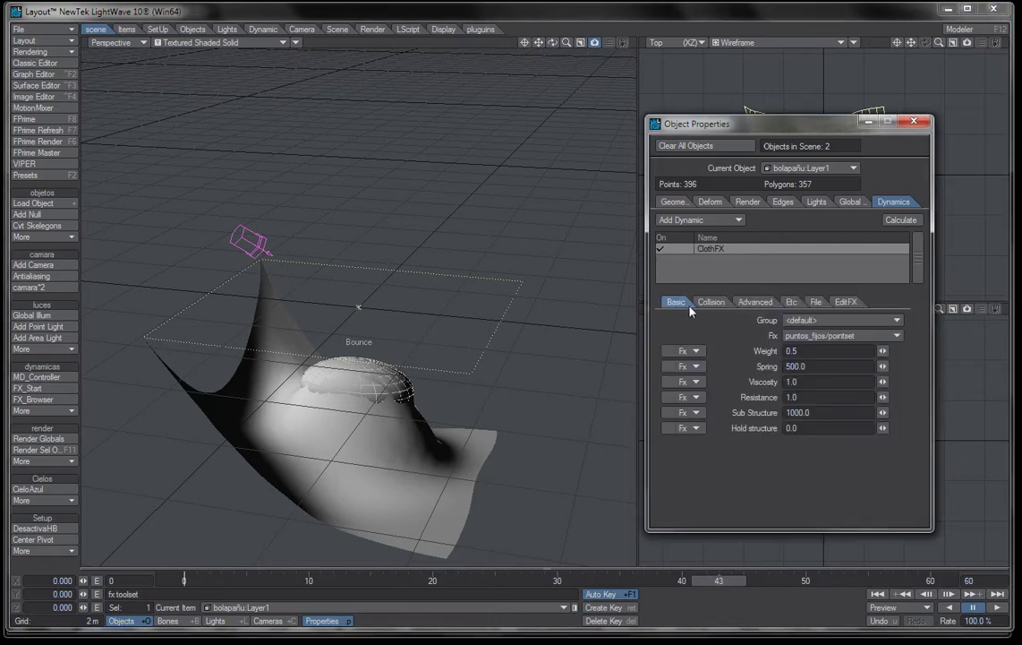
pyautogui.click(828, 413)
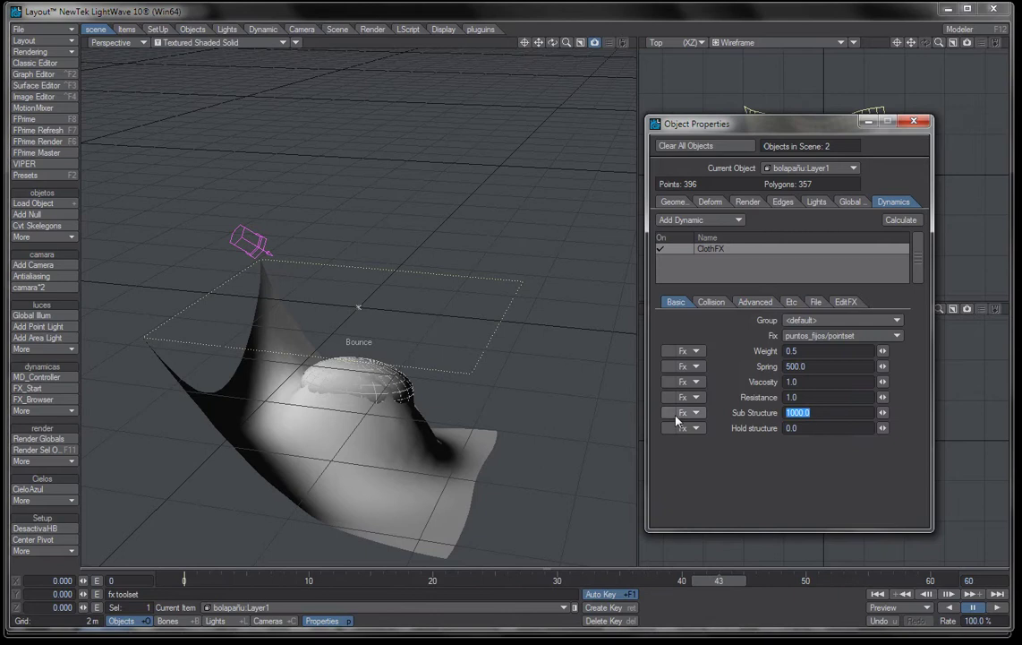
pyautogui.write('50')
pyautogui.press('Tab')
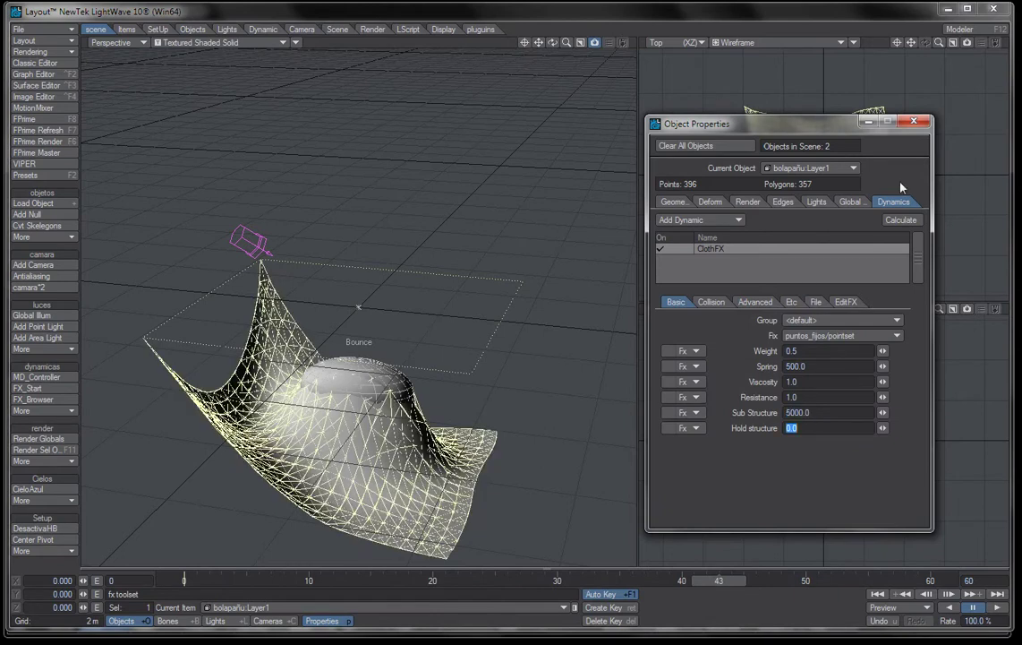
pyautogui.click(901, 221)
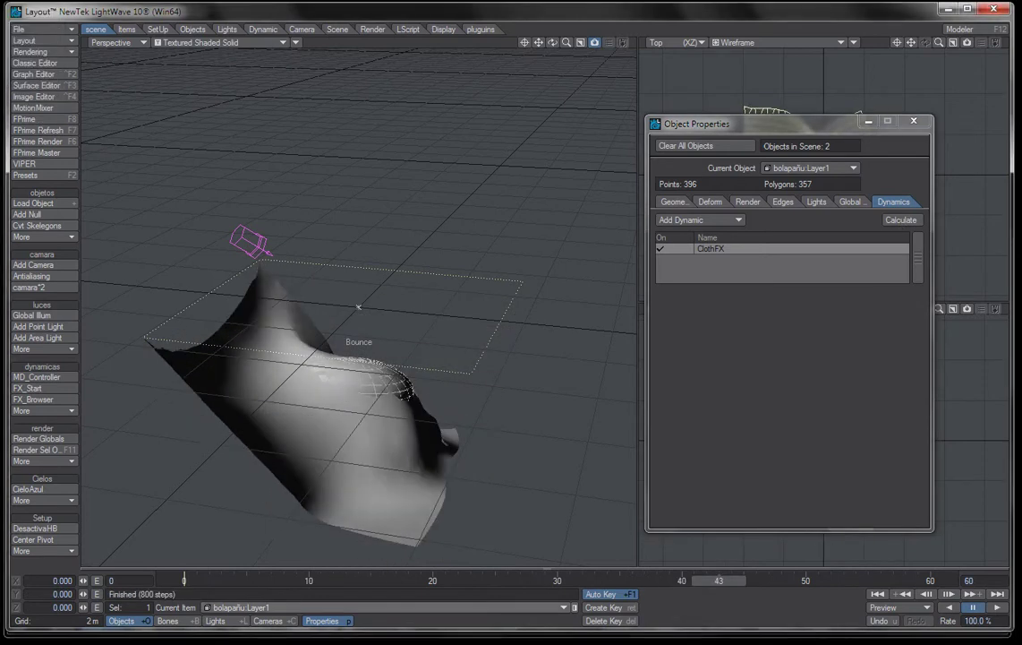
# - Switch to Modeler to subdivide and triangulate the sheet mesh, save the object, and recalculate its cloth simulation back in Layout
pyautogui.press('F12')
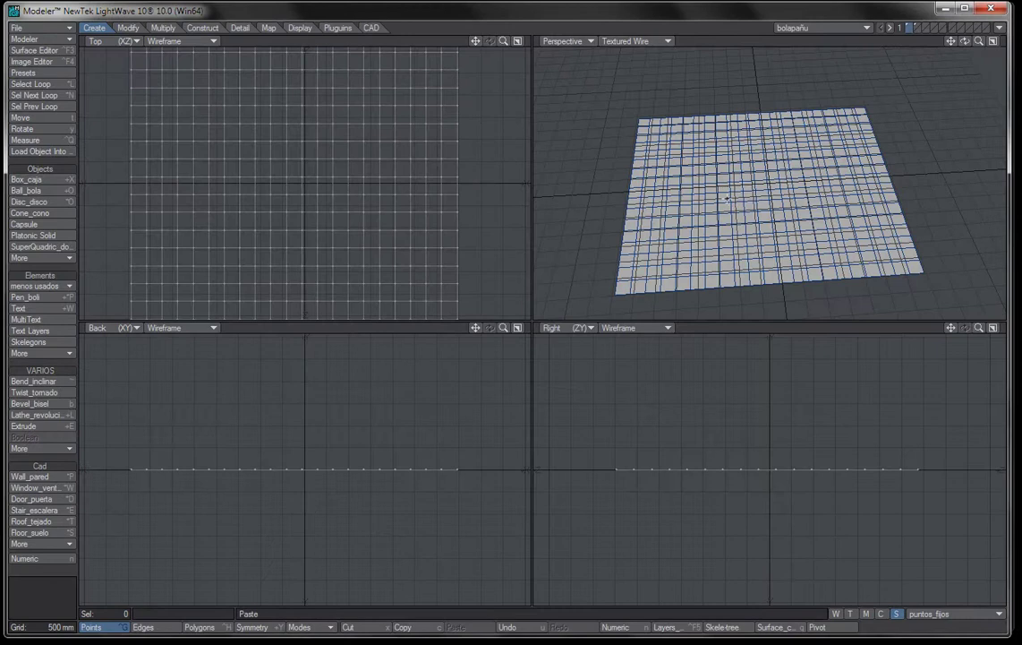
pyautogui.hotkey('shift', 'd')
pyautogui.click(765, 288)
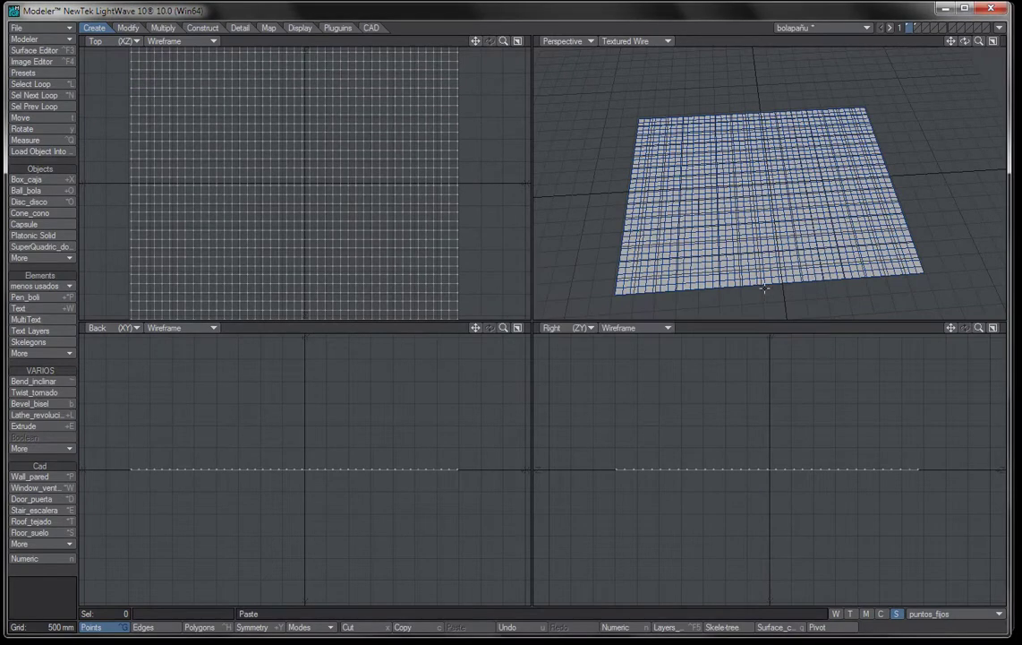
pyautogui.press('s')
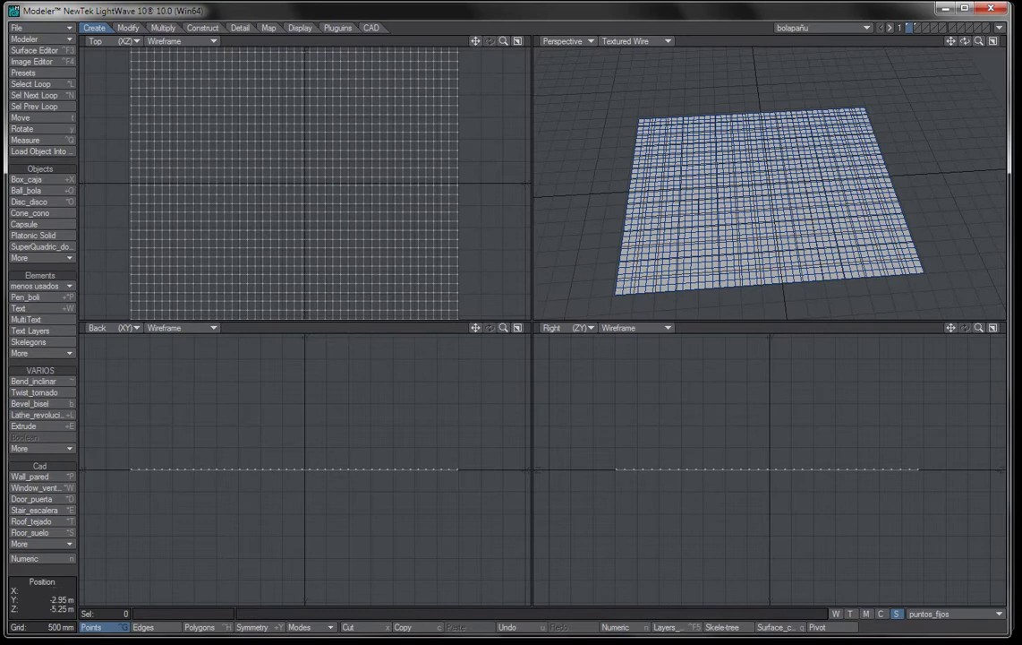
pyautogui.press('v')
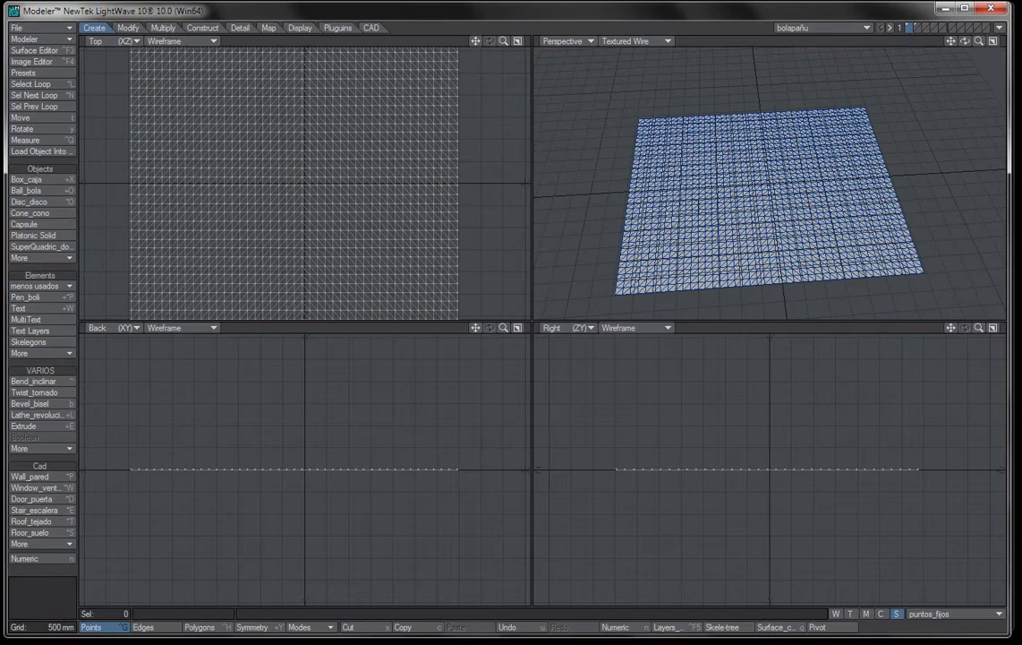
pyautogui.hotkey('alt', 'Tab')
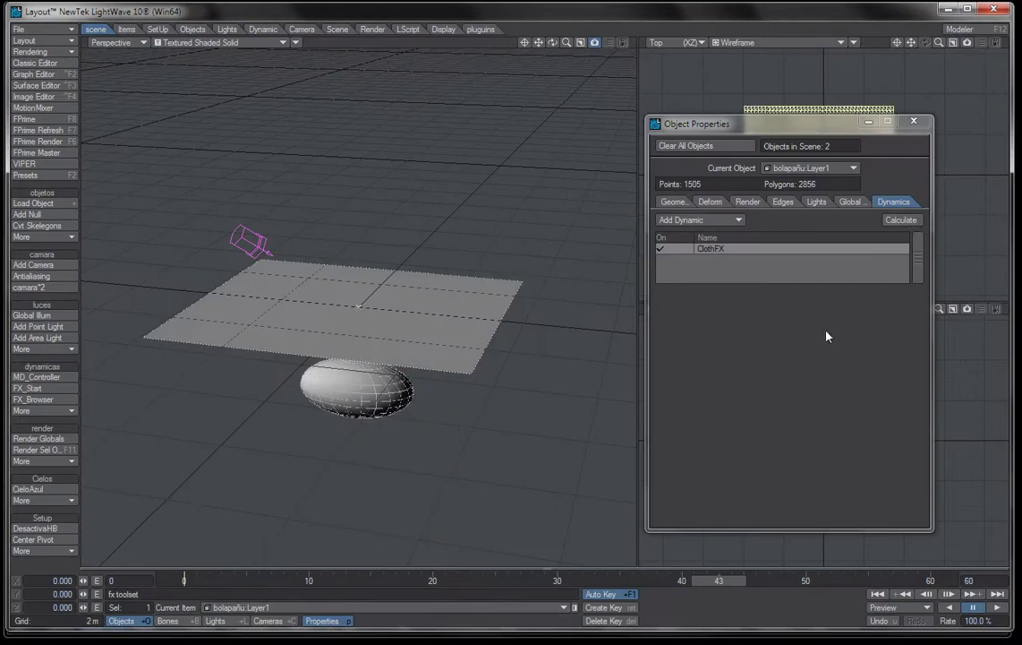
pyautogui.click(917, 221)
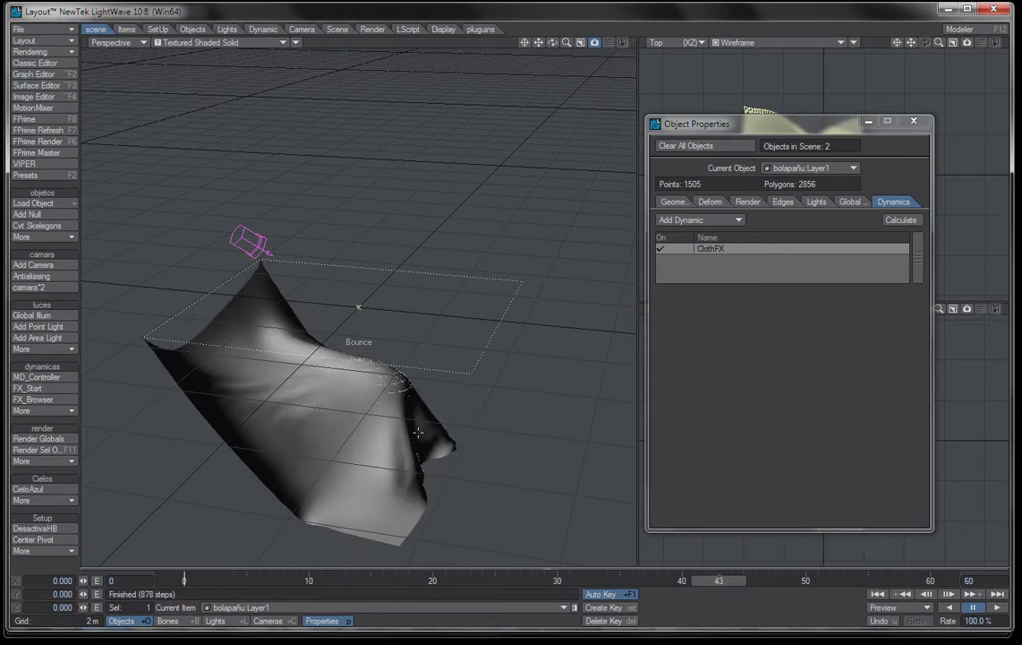
# - Render frame 43 of the draped cloth, apply the CieloAzul sky to the scene, and close the rendered image
pyautogui.press('F9')
pyautogui.click(661, 308)
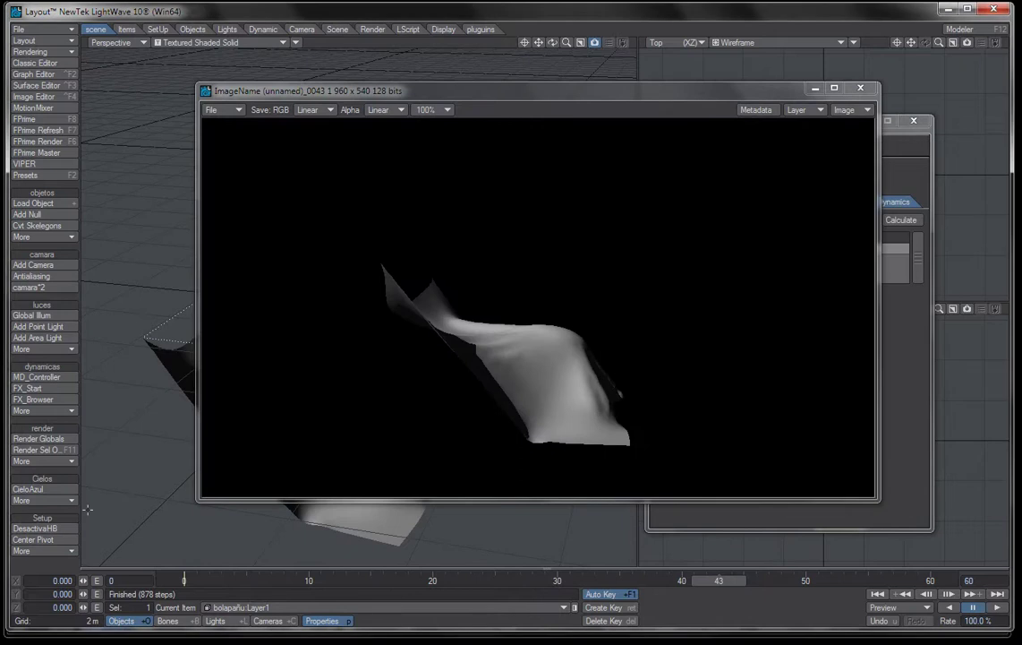
pyautogui.click(45, 489)
pyautogui.click(860, 90)
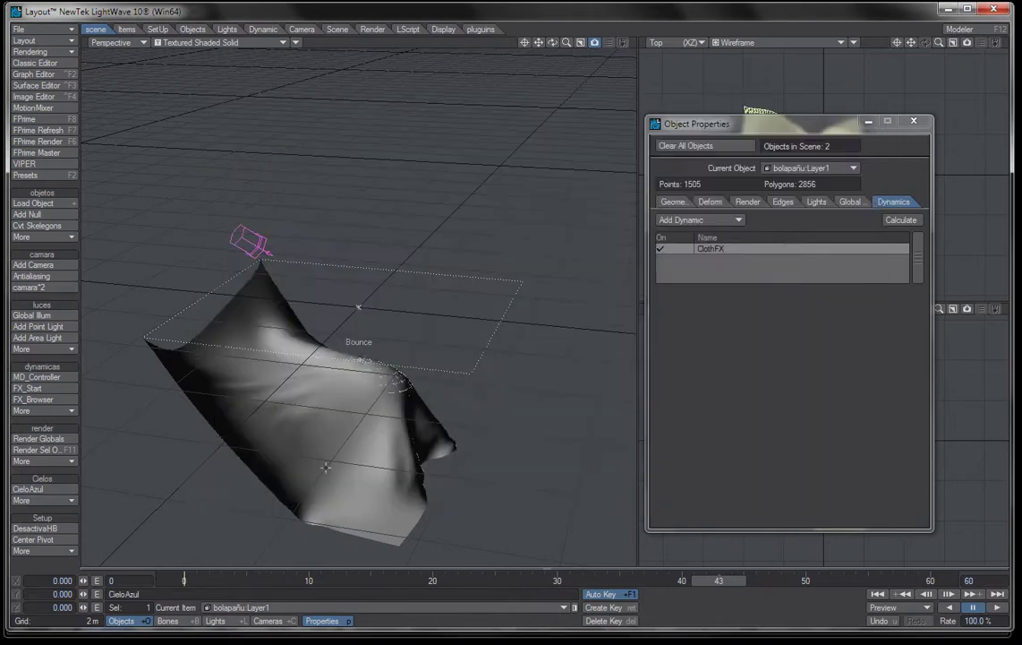
# - Look through the camera and move it to about X 3.28 m, Y 0.58 m, Z -11.28 m
pyautogui.press('6')
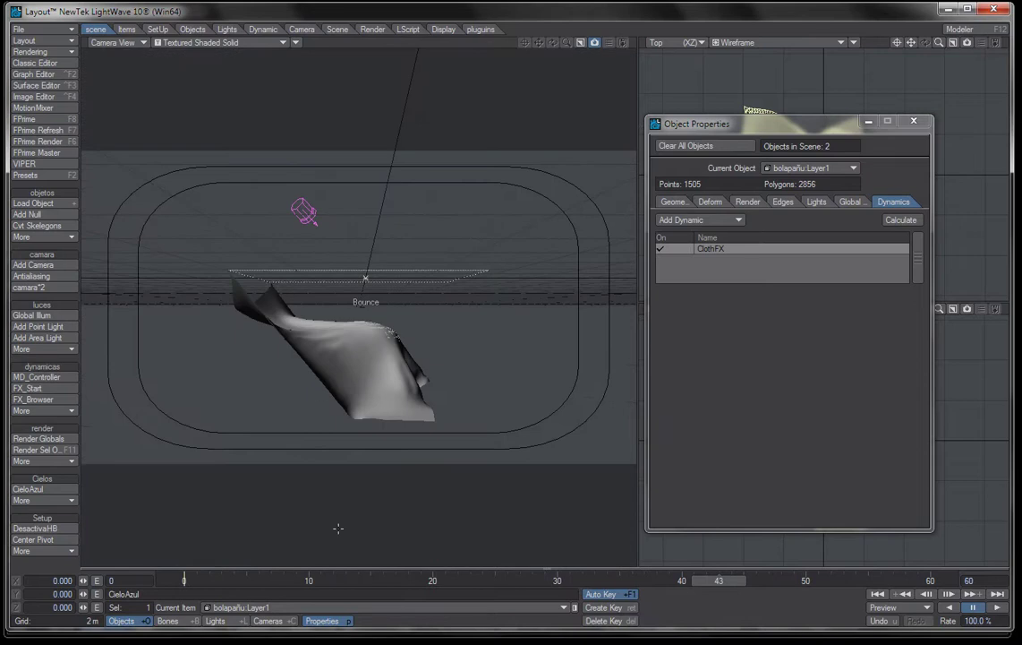
pyautogui.click(271, 619)
pyautogui.moveTo(277, 475); pyautogui.dragTo(352, 306)
pyautogui.moveTo(351, 413); pyautogui.dragTo(351, 283, button='right')
pyautogui.moveTo(350, 413); pyautogui.dragTo(391, 304)
# - Switch to Modeler and give the ball on the second layer a surface named rojos with a pure red colour (255, 0, 0)
pyautogui.press('F12')
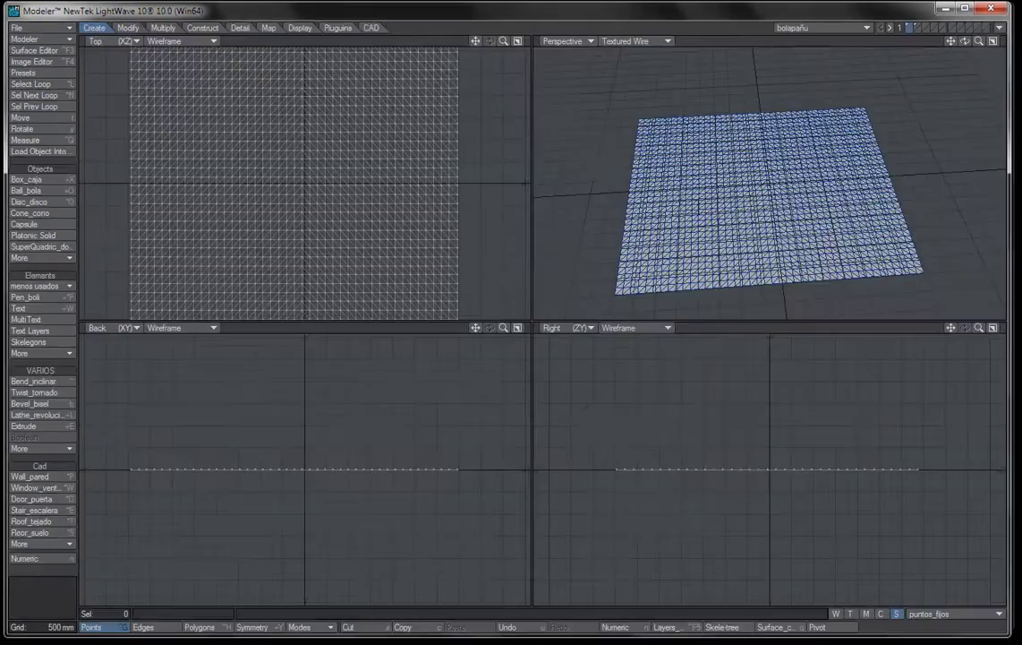
pyautogui.click(918, 28)
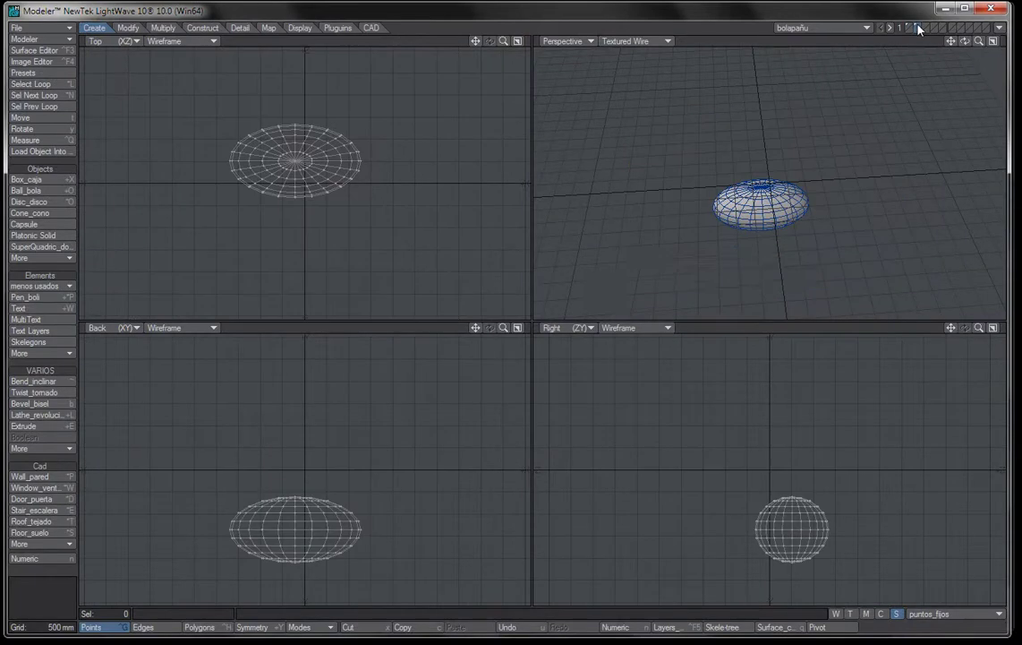
pyautogui.write('q')
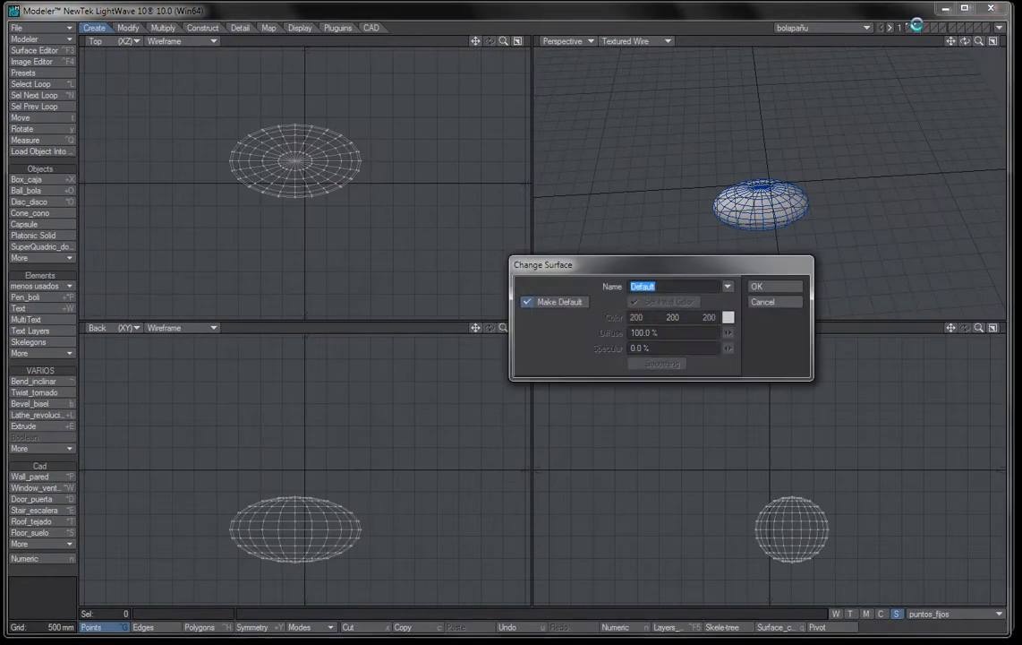
pyautogui.write('ro')
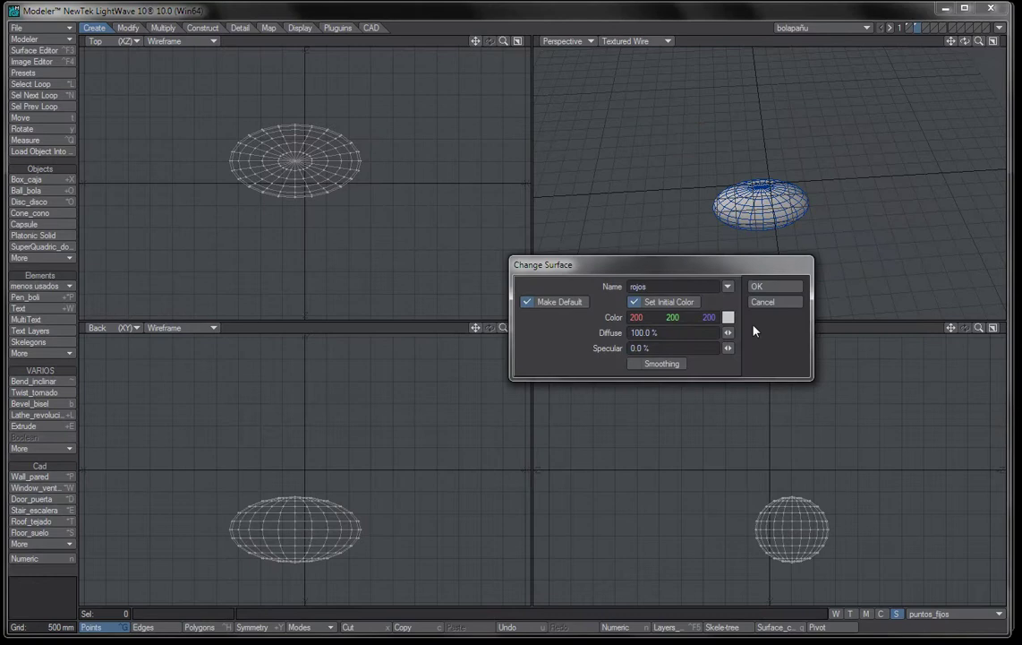
pyautogui.write('jos')
pyautogui.click(728, 317)
pyautogui.click(531, 331)
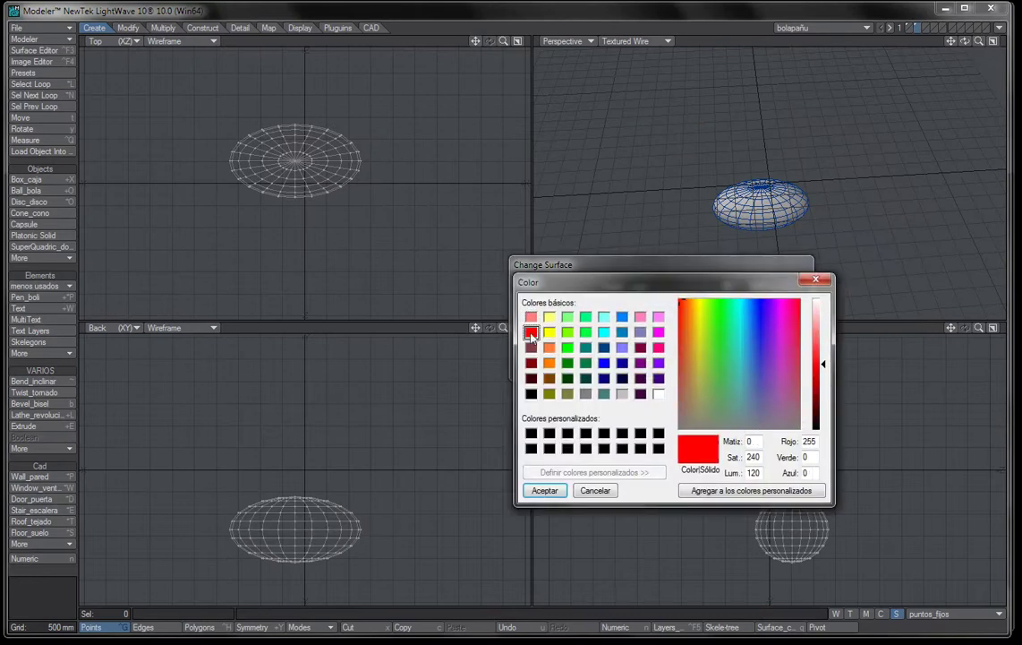
pyautogui.click(544, 490)
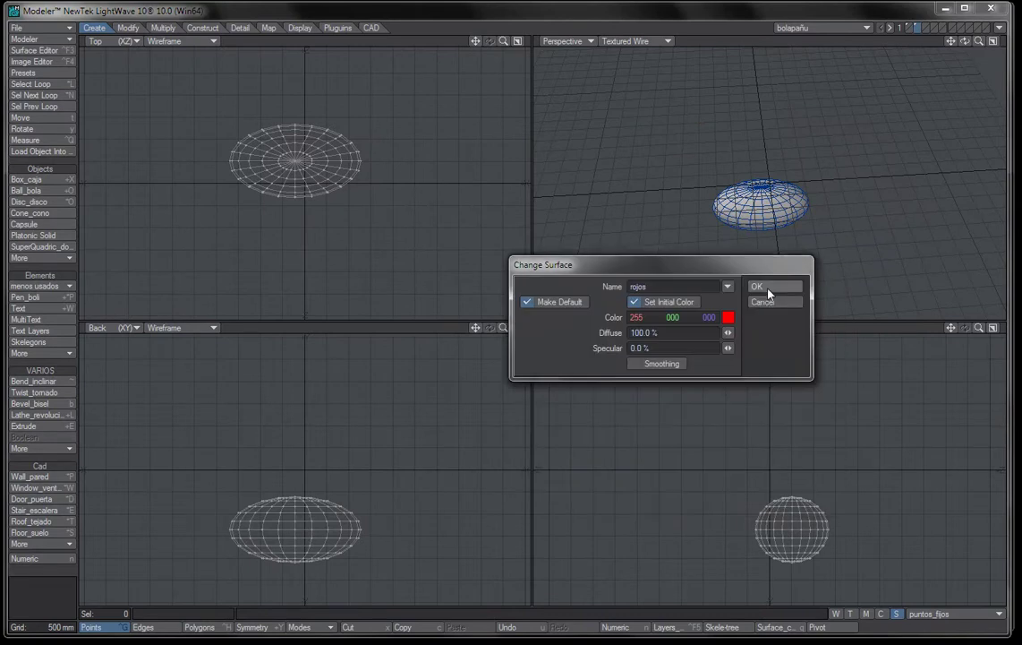
pyautogui.click(767, 287)
pyautogui.press('d')
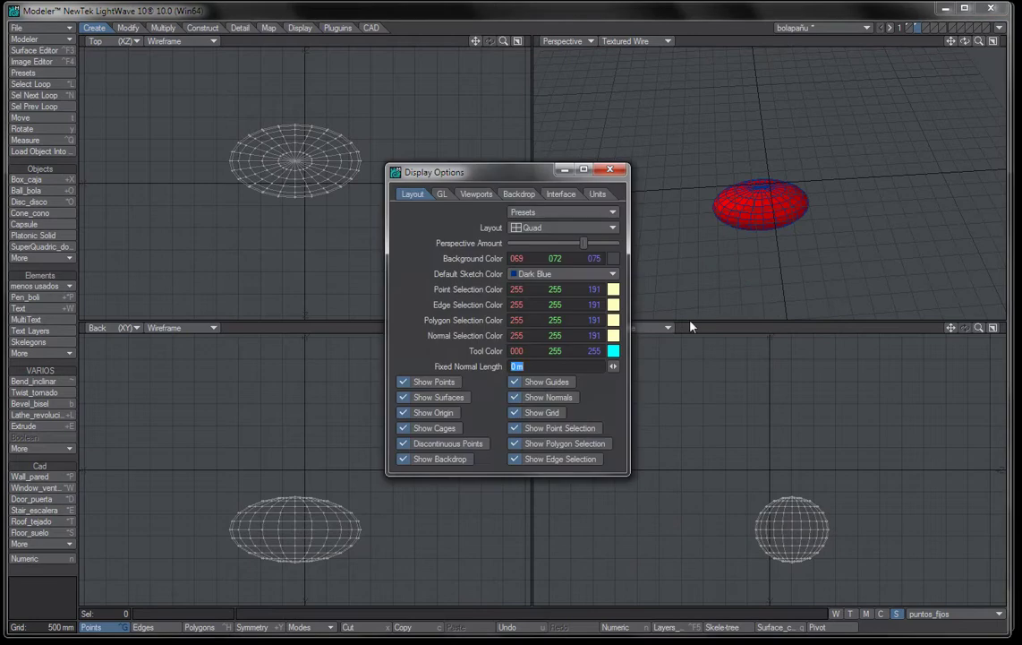
pyautogui.click(611, 169)
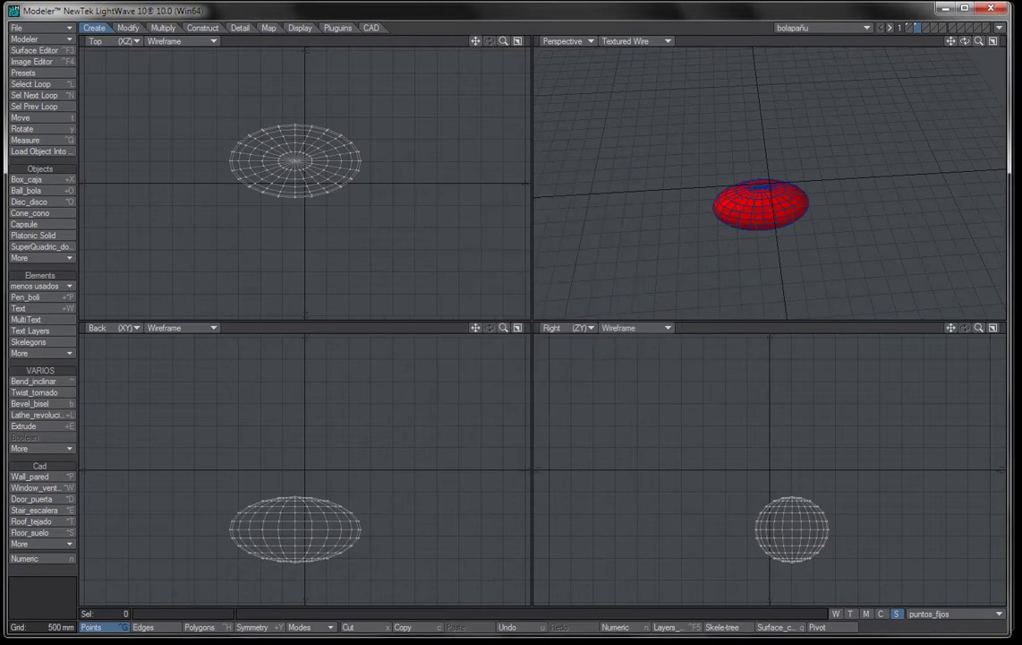
# - Return to Layout, recalculate the cloth simulation, and render frame 43, closing the image after viewing it
pyautogui.press('F12')
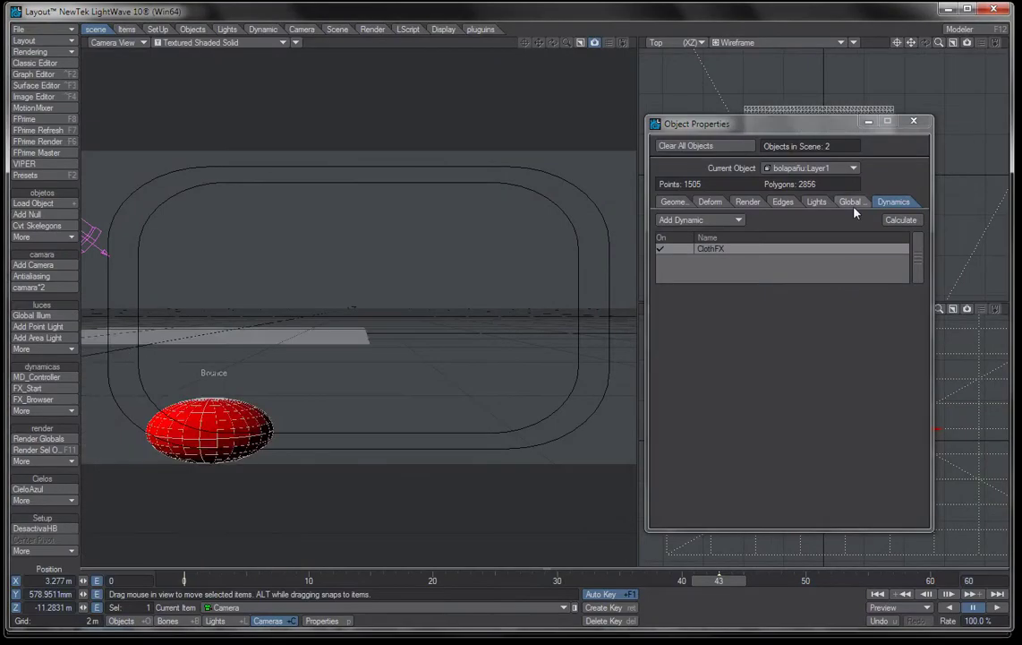
pyautogui.click(892, 219)
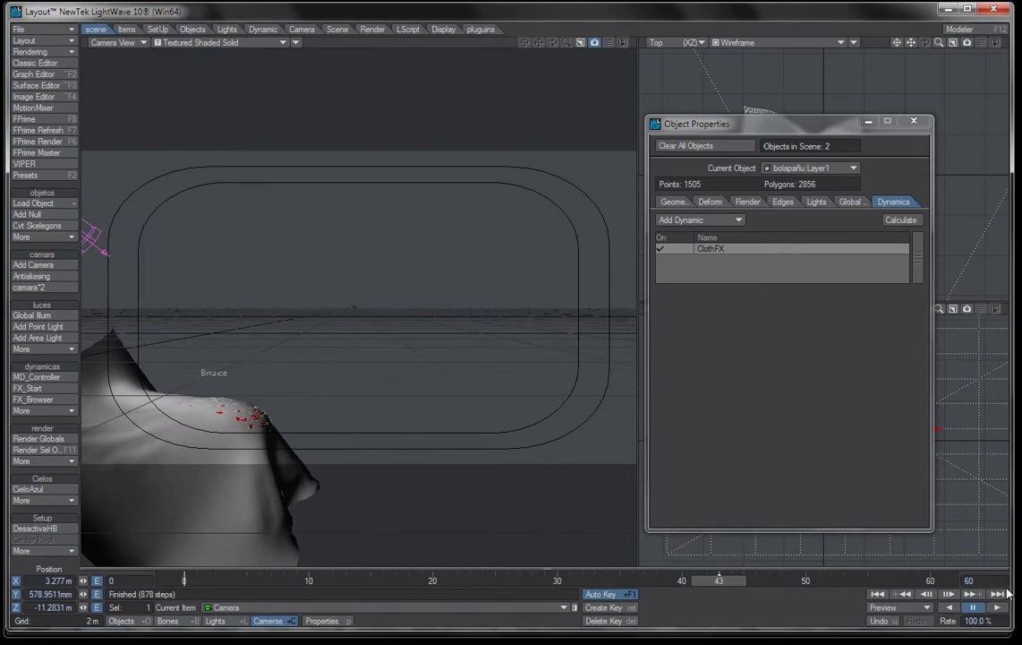
pyautogui.press('F9')
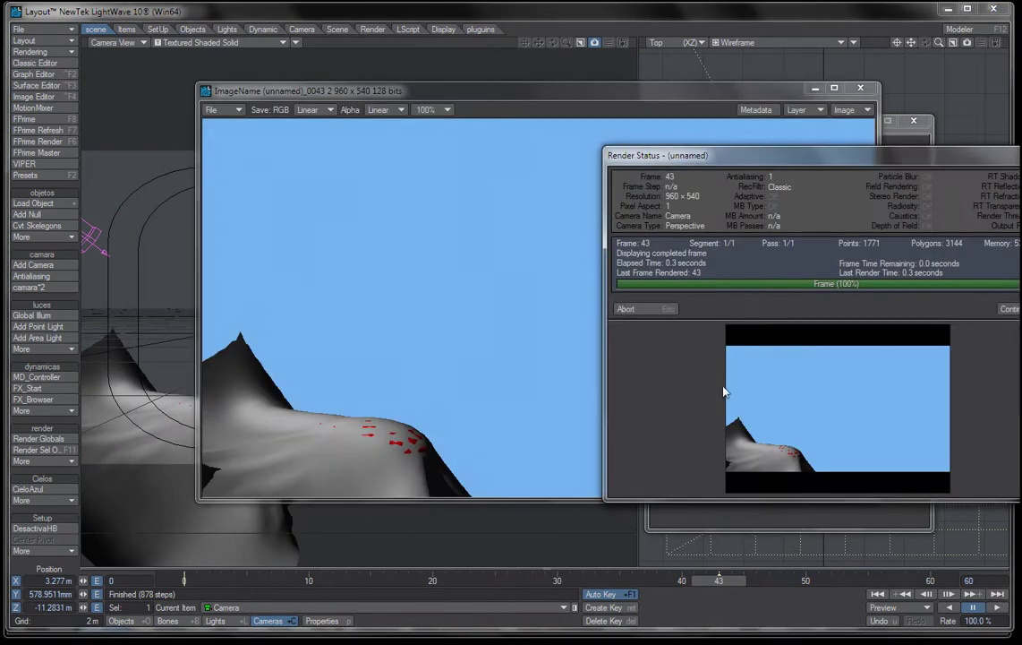
pyautogui.click(624, 310)
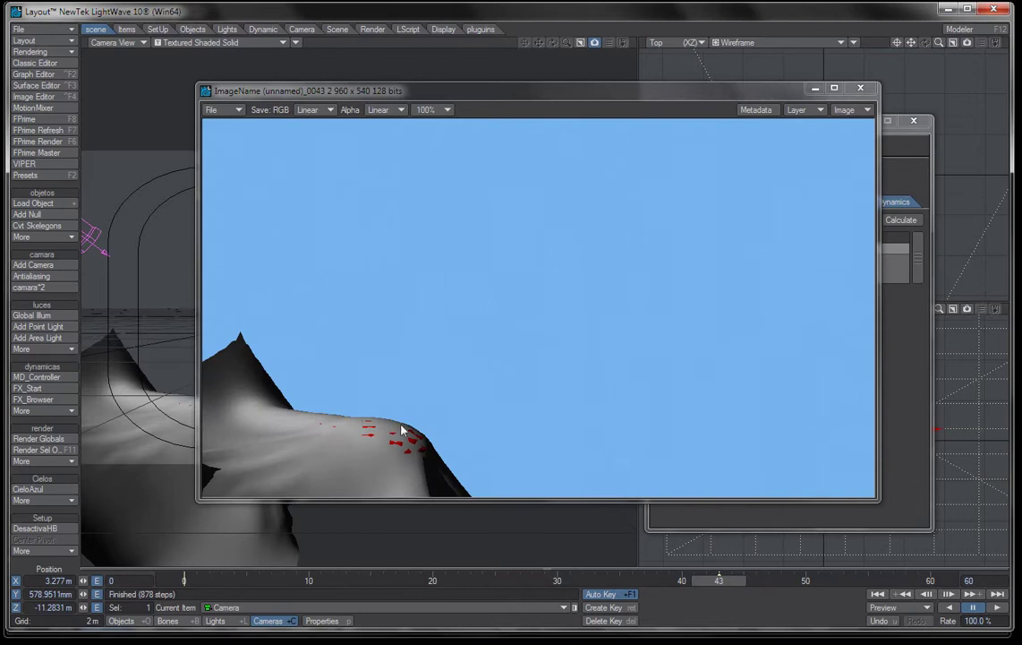
pyautogui.click(858, 89)
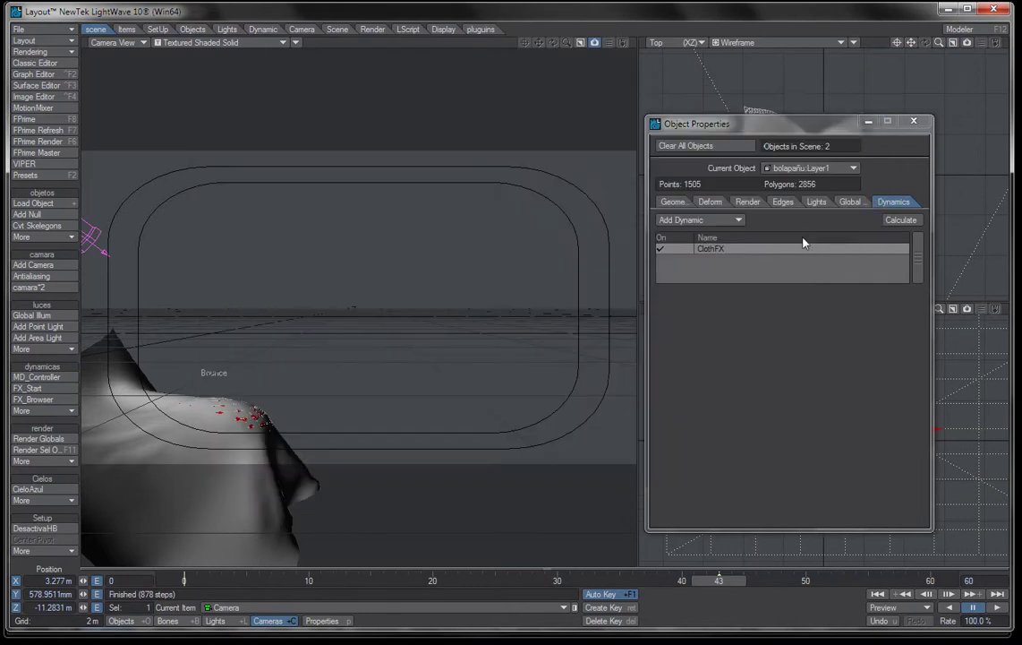
# - Set the ClothFX Collision Offset of the sheet to 100 mm and recalculate the simulation
pyautogui.click(783, 251)
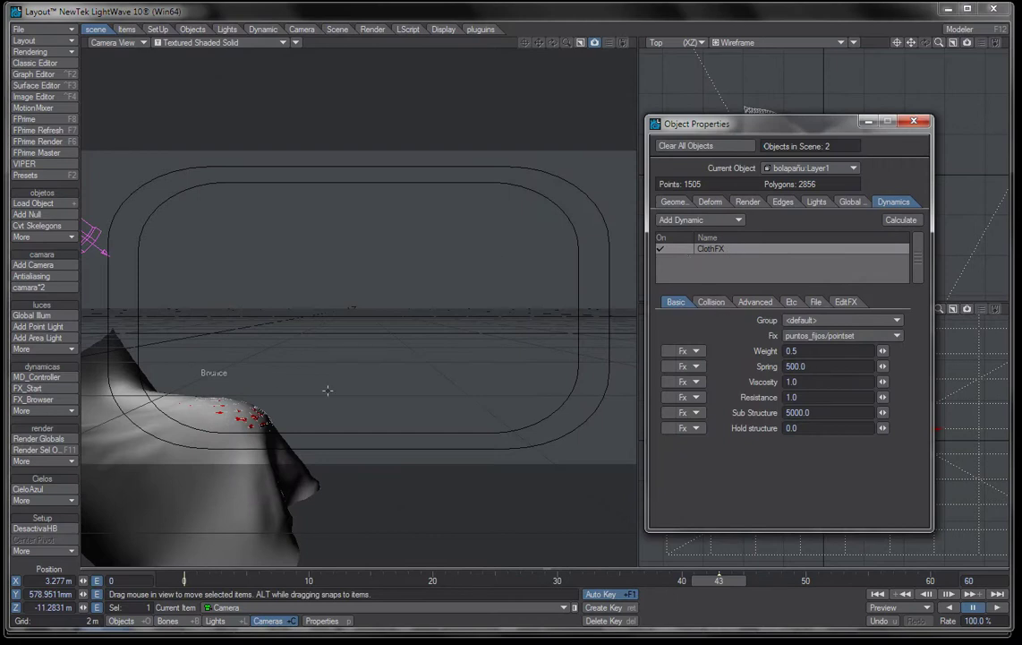
pyautogui.click(713, 305)
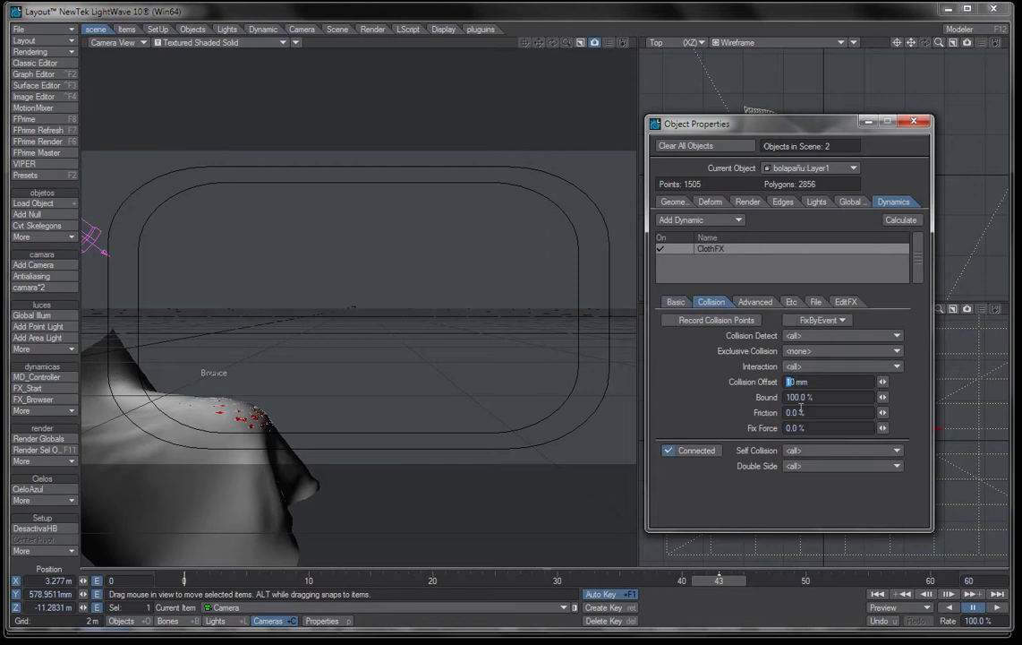
pyautogui.click(792, 383)
pyautogui.write('0')
pyautogui.click(900, 220)
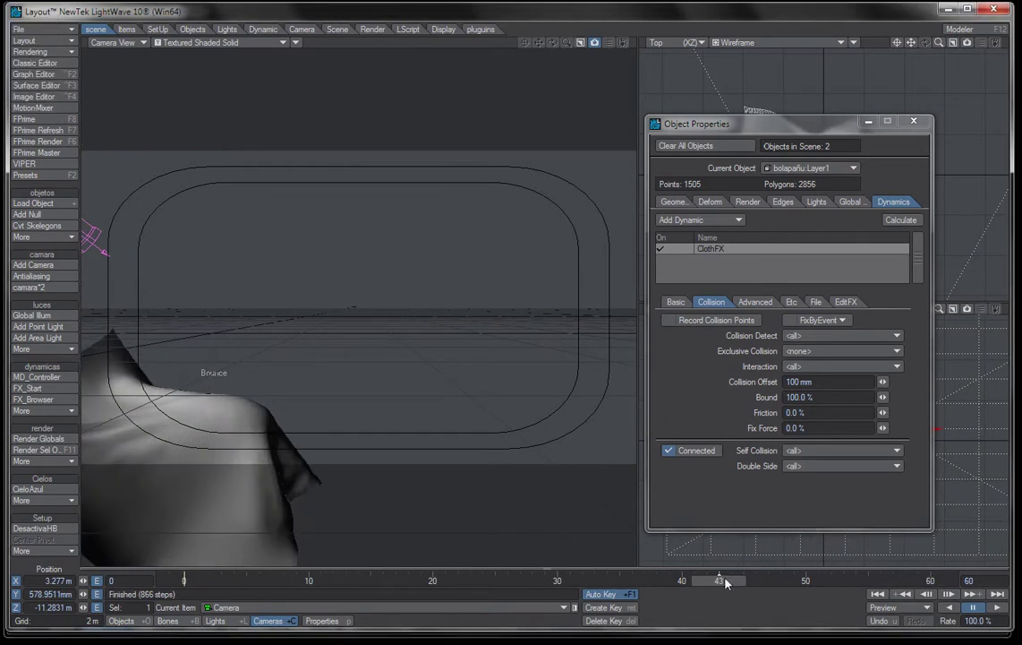
# - Play through the cloth's fall along the timeline, render frame 57, and close the rendered image
pyautogui.moveTo(726, 581); pyautogui.dragTo(186, 581)
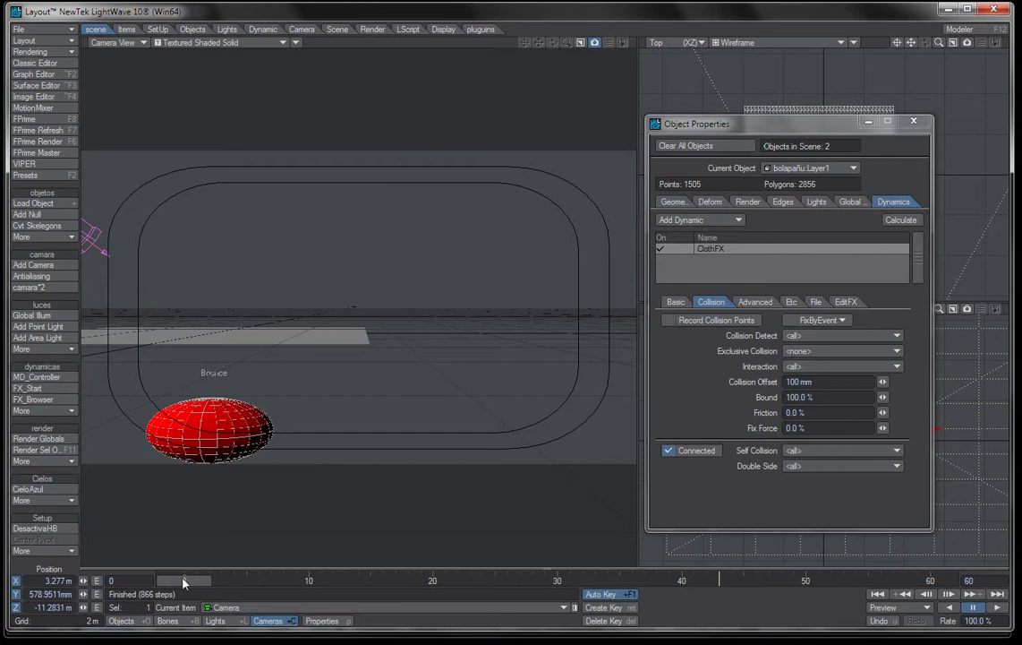
pyautogui.moveTo(184, 581); pyautogui.dragTo(669, 581)
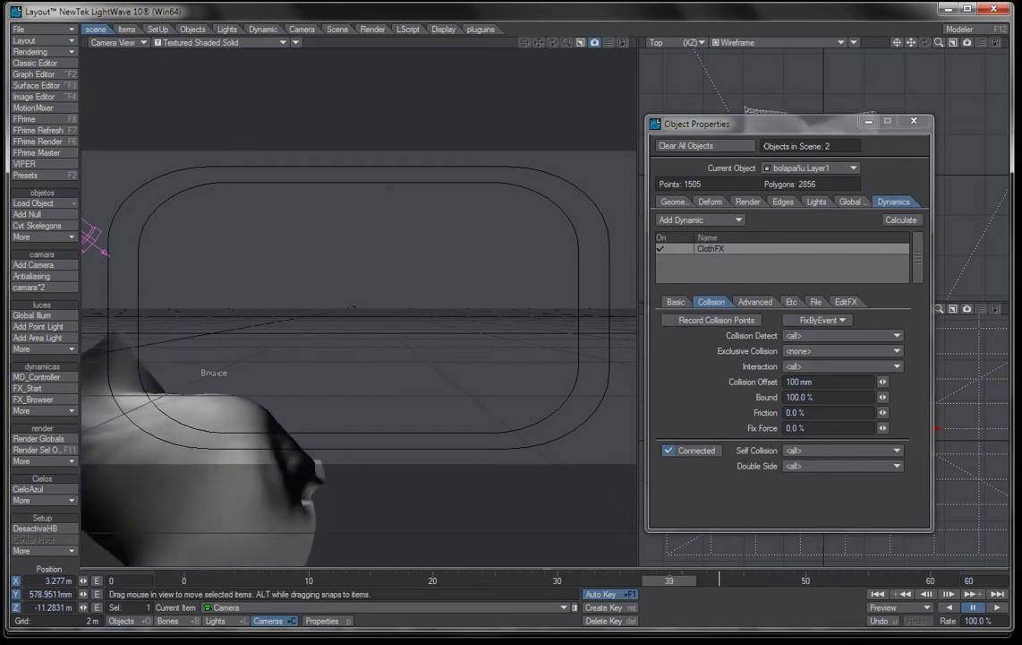
pyautogui.press('F9')
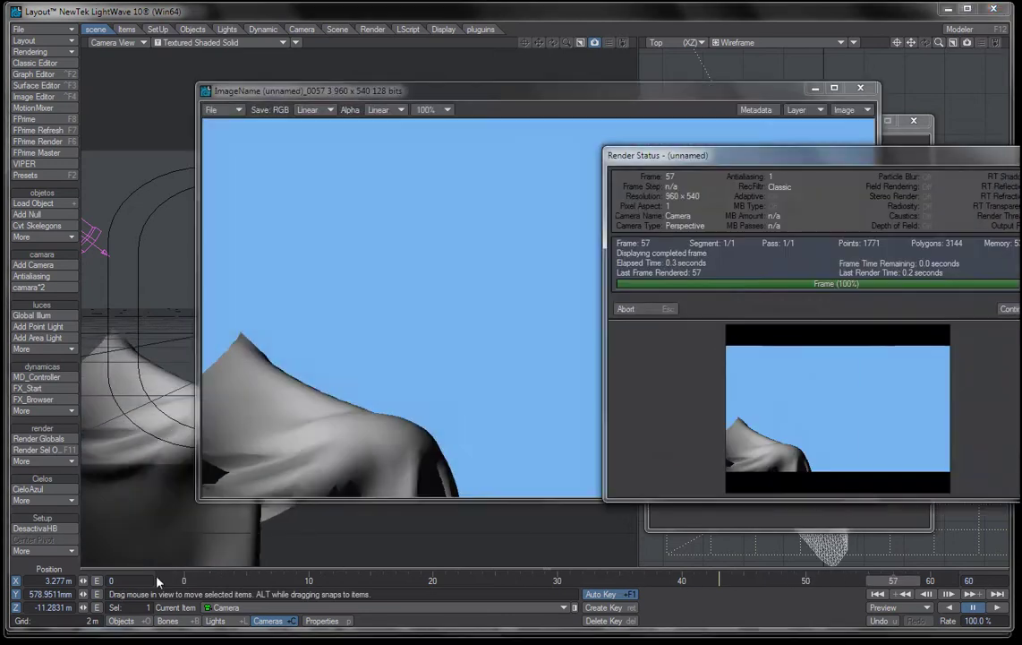
pyautogui.click(667, 313)
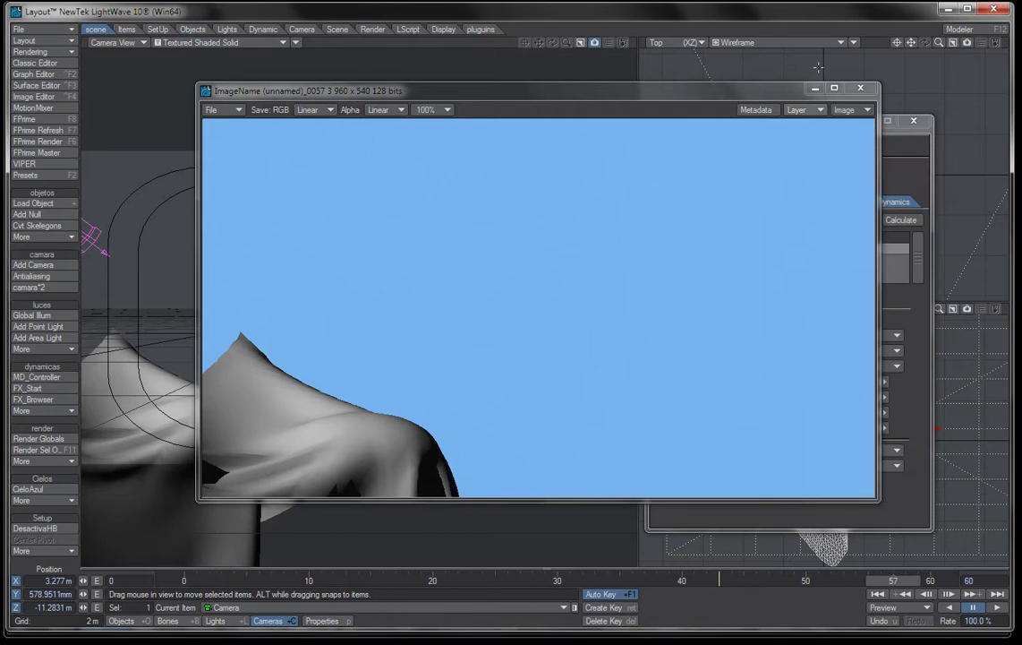
pyautogui.click(857, 90)
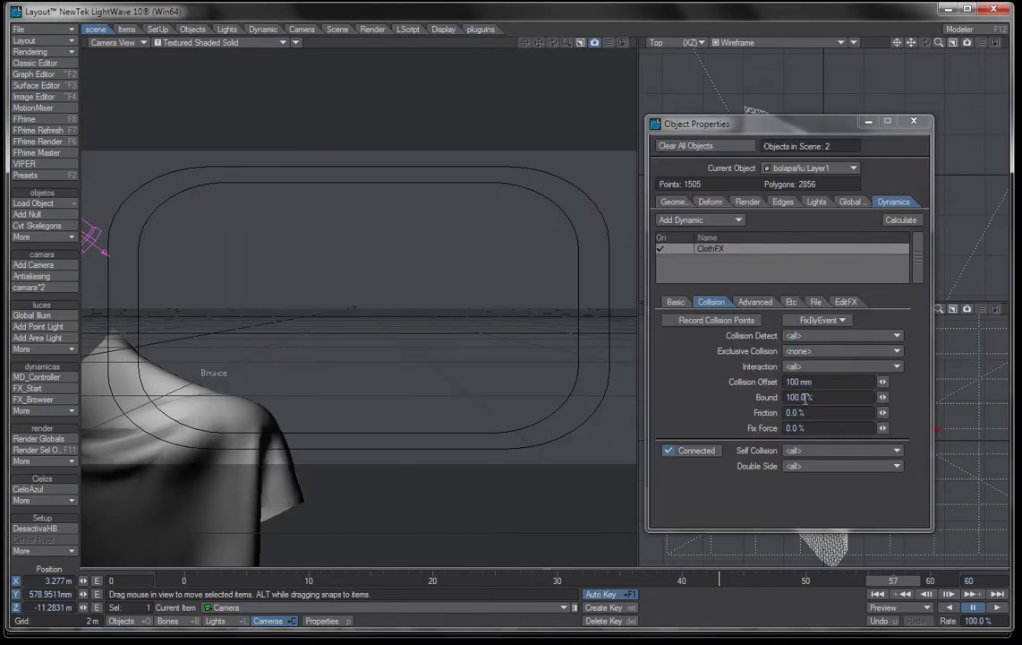
# - Set the cloth's Collision Offset to 50 mm and recalculate the simulation
pyautogui.moveTo(796, 382); pyautogui.dragTo(772, 382)
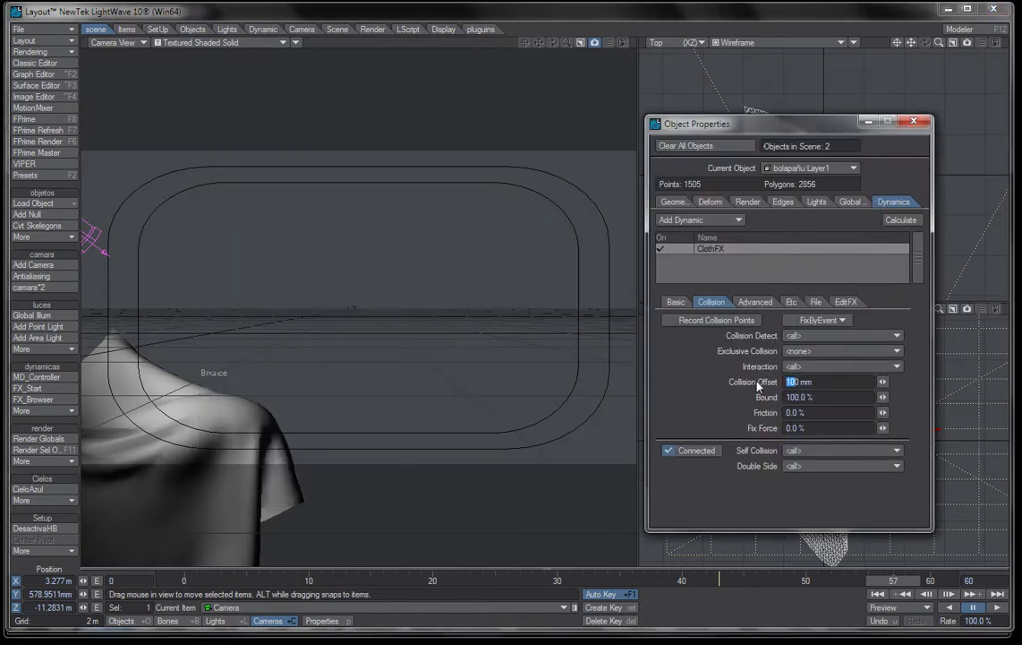
pyautogui.write('5')
pyautogui.press('Tab')
pyautogui.click(900, 219)
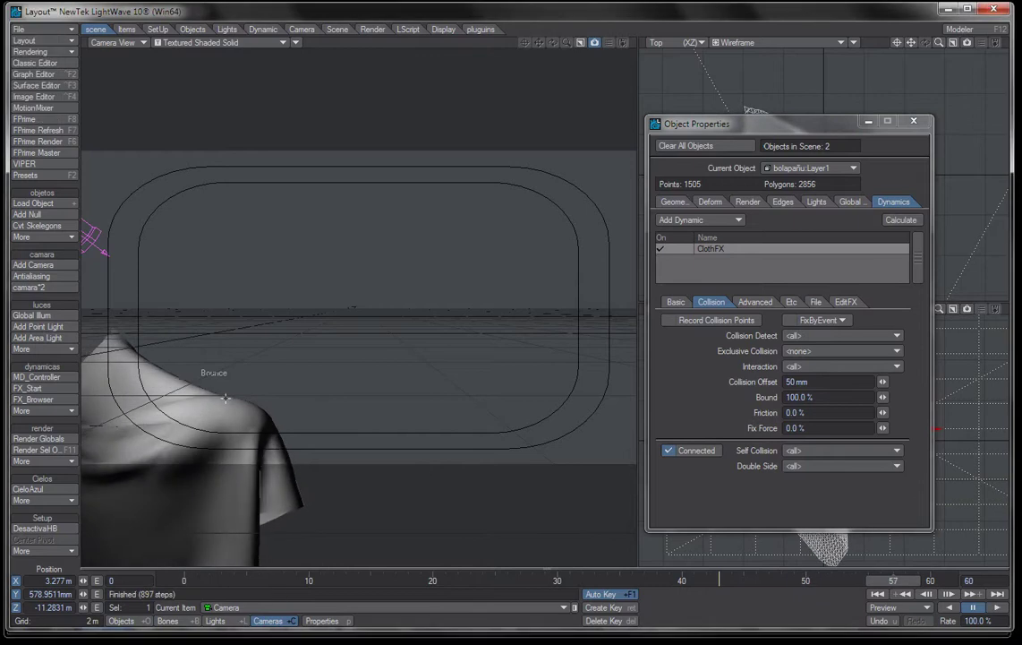
# - Examine from below in the perspective view how the draped cloth meets the ball
pyautogui.press('4')
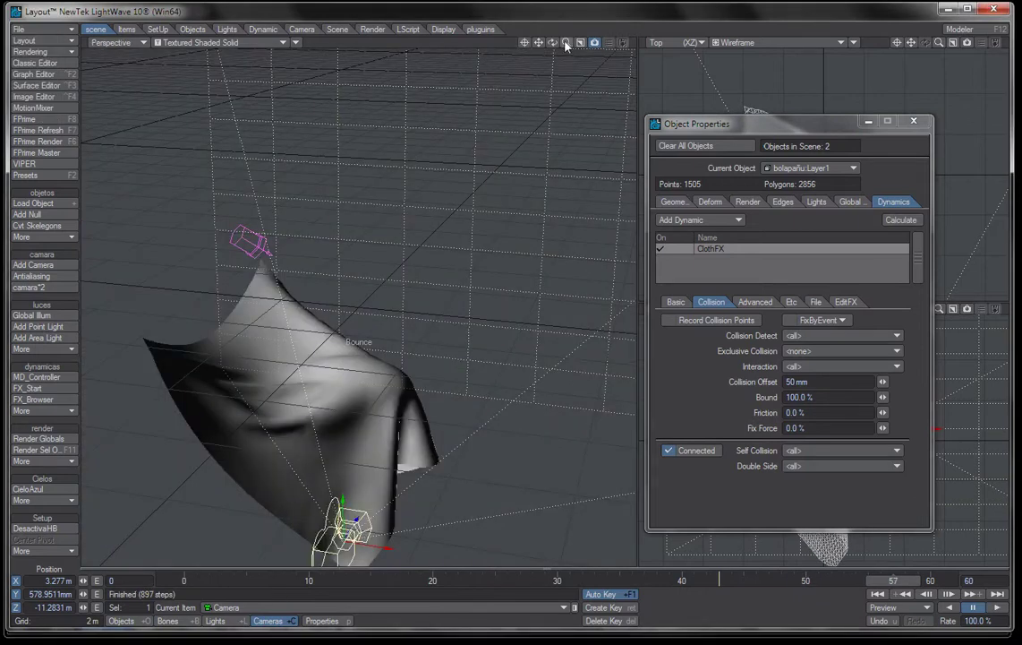
pyautogui.moveTo(552, 42); pyautogui.dragTo(510, 46)
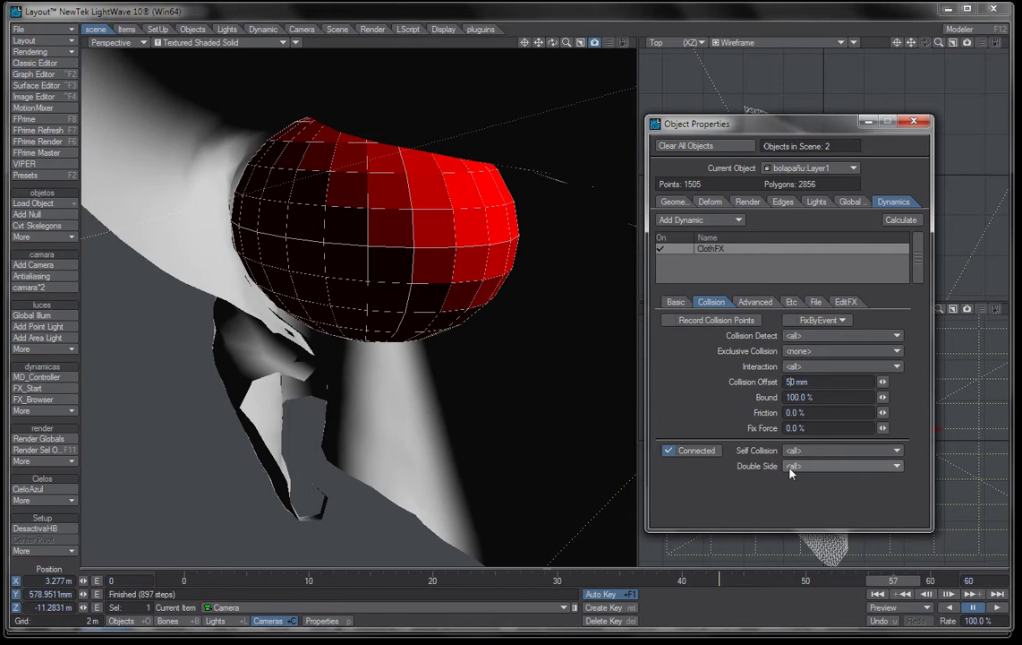
pyautogui.moveTo(568, 42)
pyautogui.mouseDown()
pyautogui.moveTo(508, 36)
pyautogui.moveTo(532, 49)
pyautogui.moveTo(554, 42)
pyautogui.mouseUp()
# - Refine the sheet mesh in Modeler, try to recalculate the denser cloth in Layout, and abort the calculation
pyautogui.press('F12')
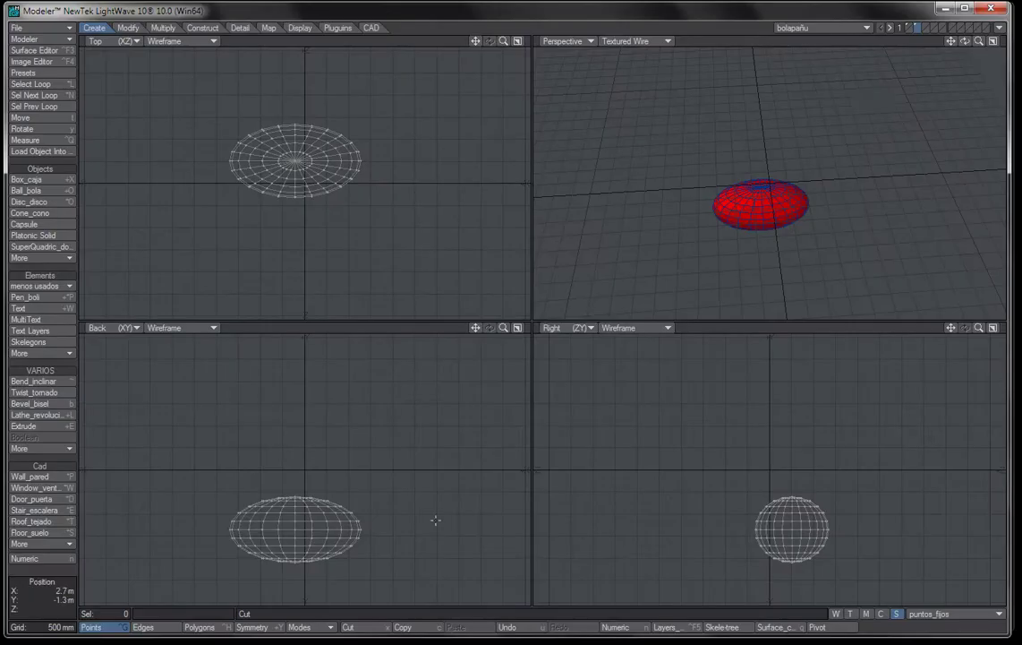
pyautogui.click(910, 28)
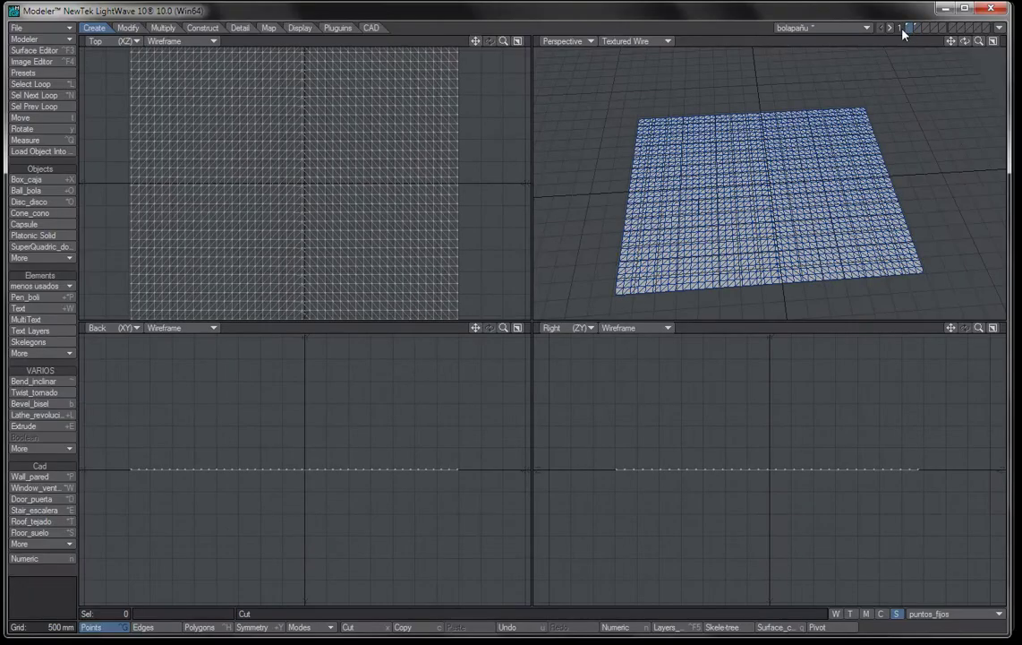
pyautogui.moveTo(976, 41)
pyautogui.mouseDown()
pyautogui.moveTo(1001, 42)
pyautogui.moveTo(978, 43)
pyautogui.mouseUp()
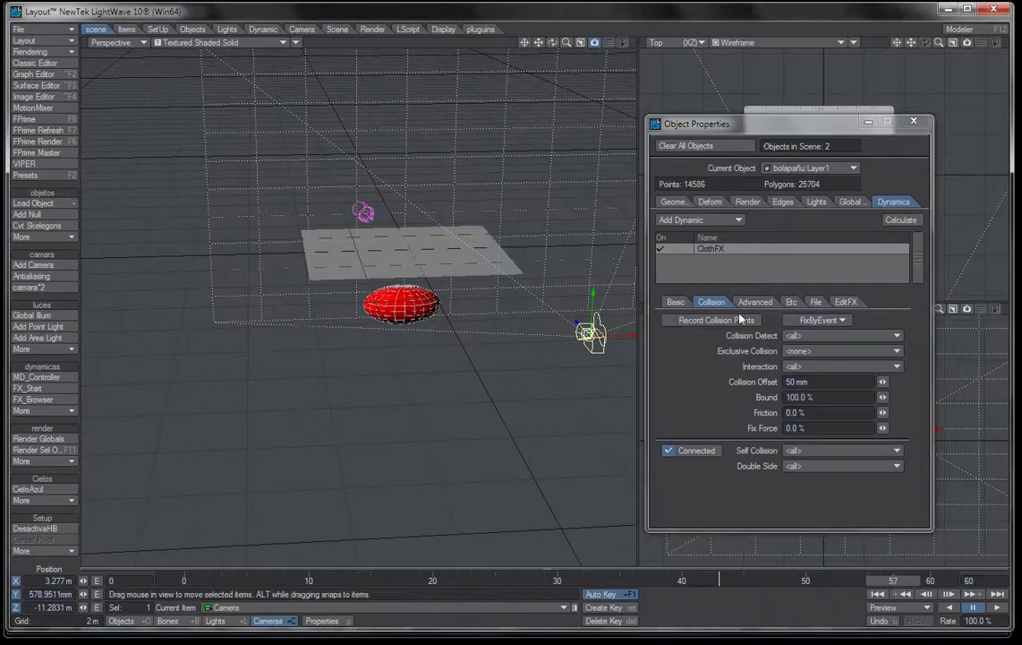
pyautogui.click(913, 221)
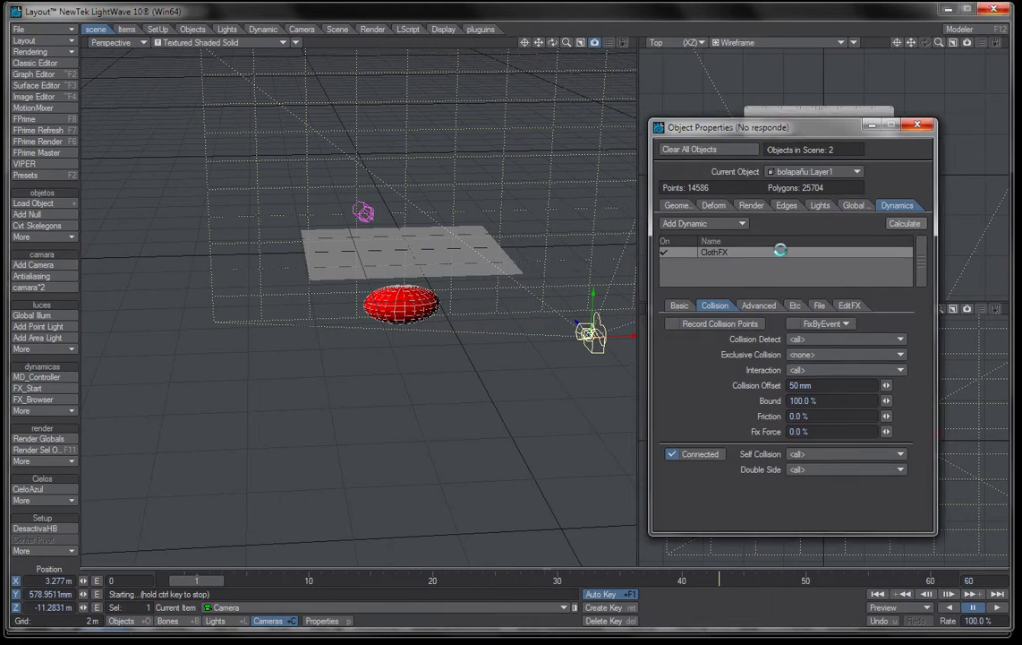
pyautogui.moveTo(370, 644)
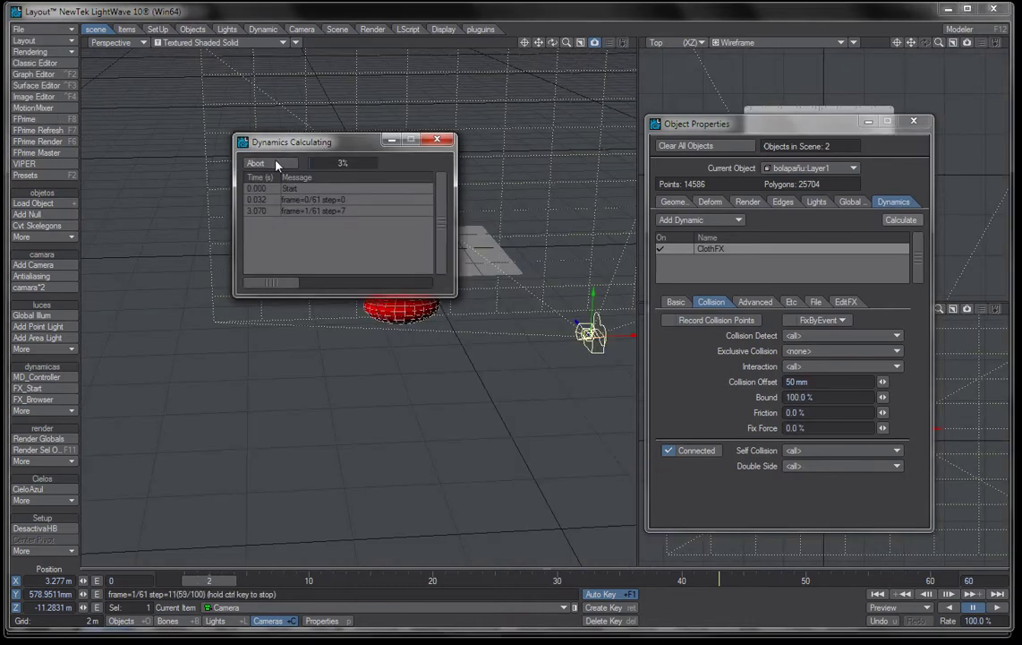
pyautogui.click(257, 163)
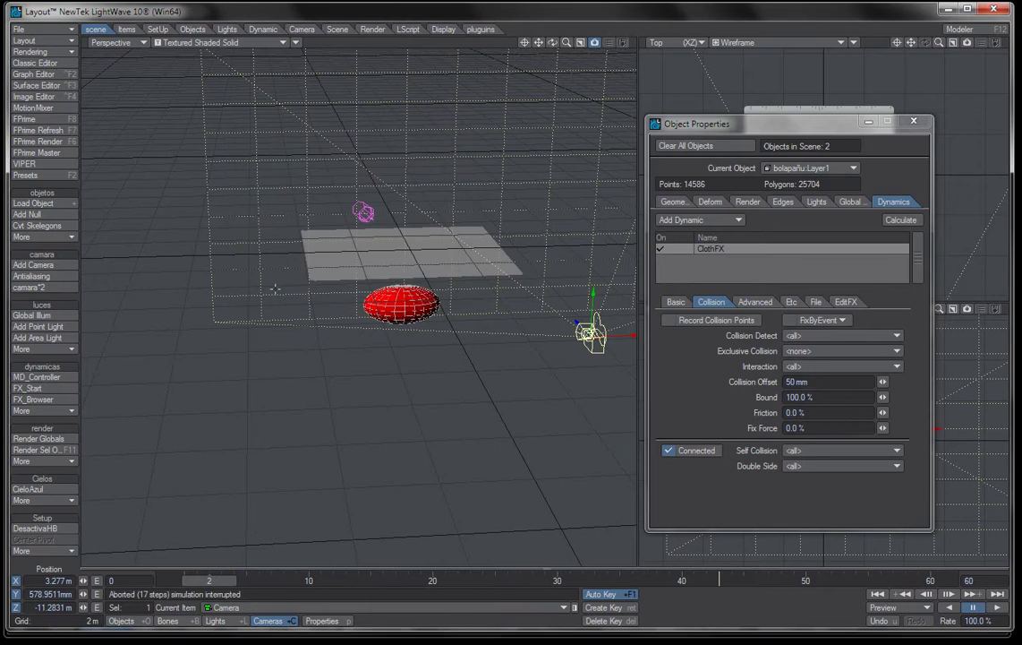
# - Switch back to Modeler and subdivide the sheet's polygons once with the Faceted method
pyautogui.press('F12')
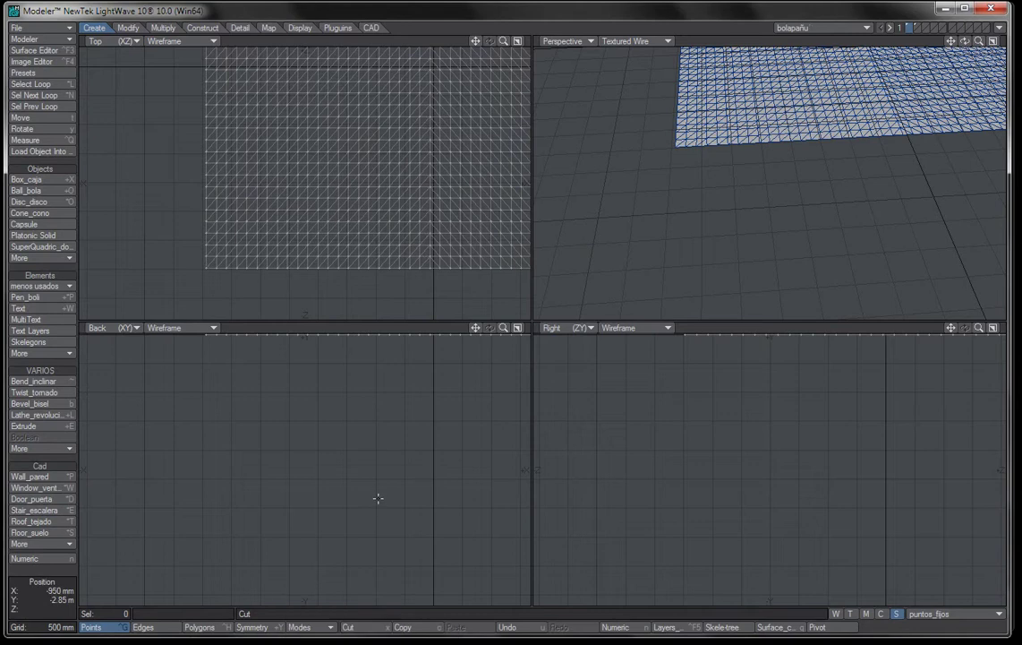
pyautogui.hotkey('shift', 'd')
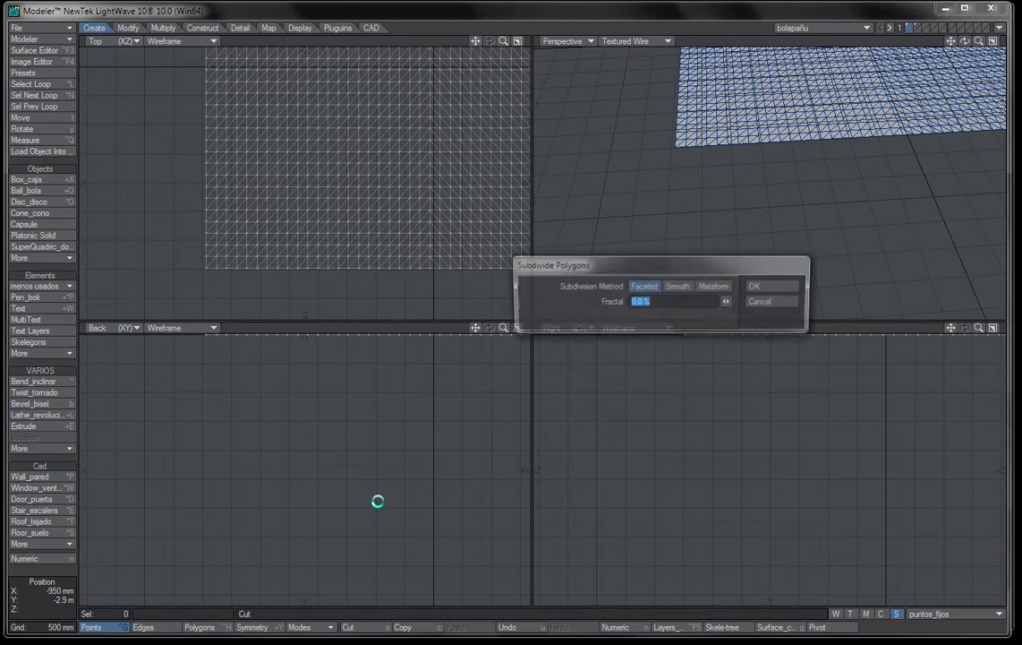
pyautogui.click(760, 288)
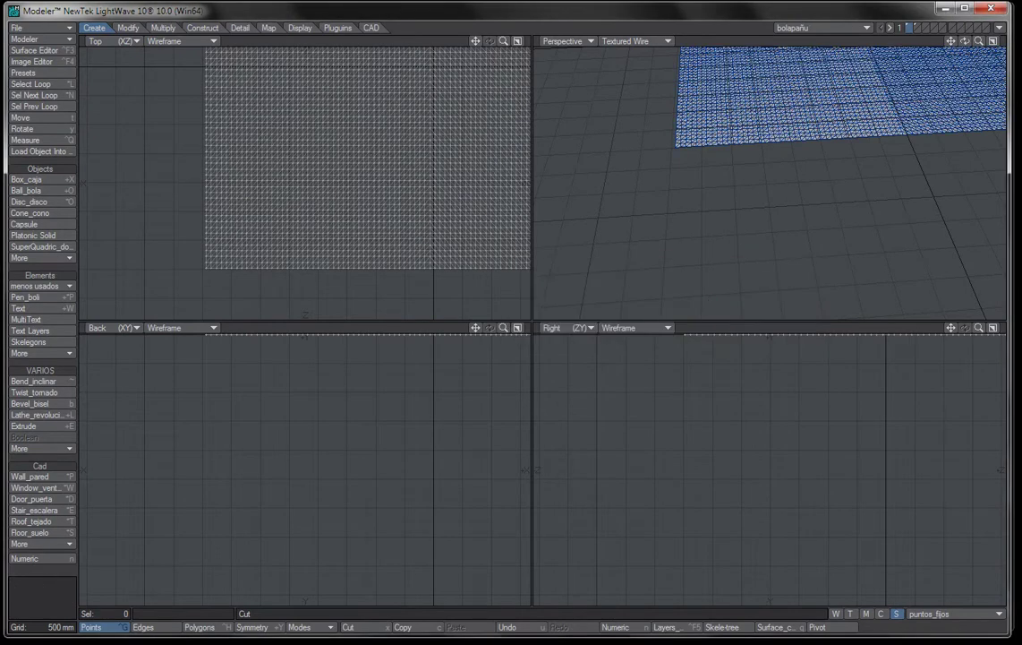
# - Switch to Layout, recalculate the ClothFX simulation with the denser sheet, and scrub the timeline to frame 60
pyautogui.press('F12')
pyautogui.click(897, 223)
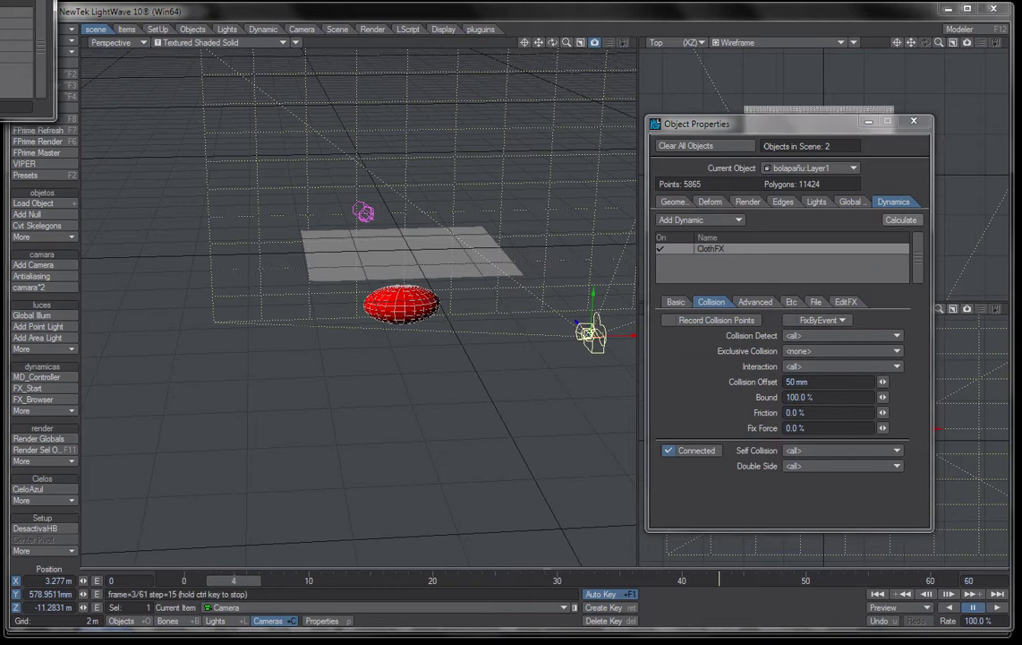
pyautogui.moveTo(27, 9); pyautogui.dragTo(313, 372)
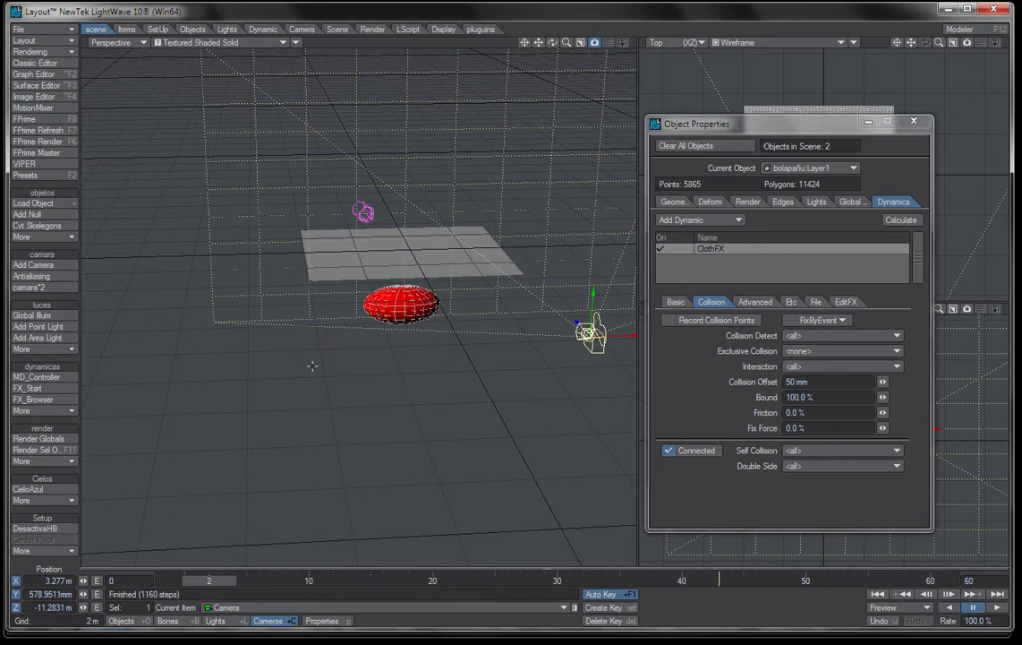
pyautogui.moveTo(217, 580); pyautogui.dragTo(897, 580)
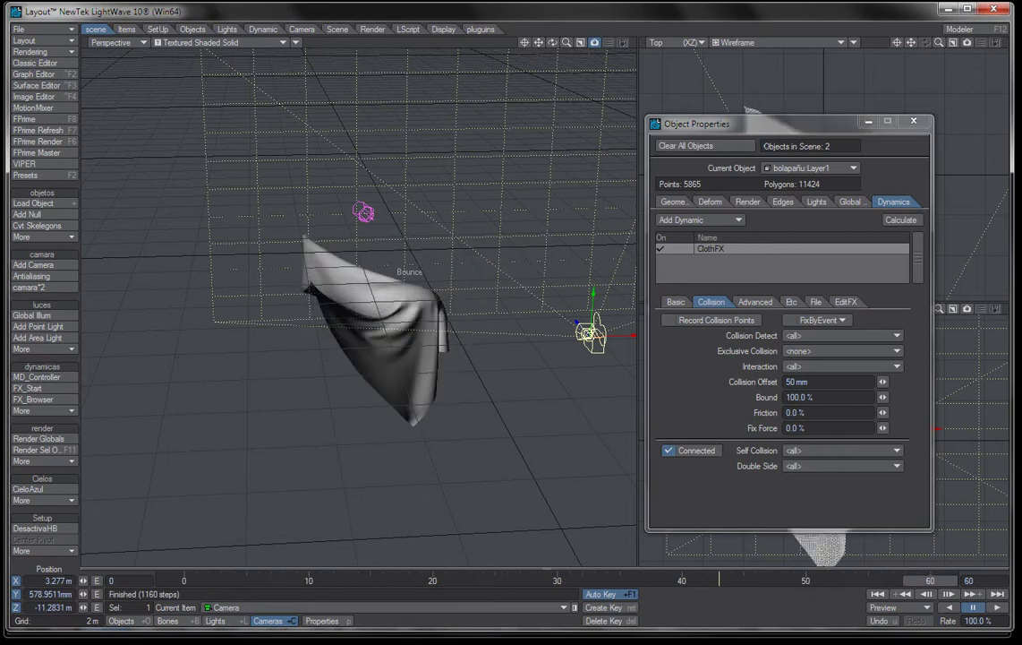
# - Save the calculated ClothFX motion as Layer1.mdd in the Video_Curso library and close the object properties
pyautogui.click(845, 301)
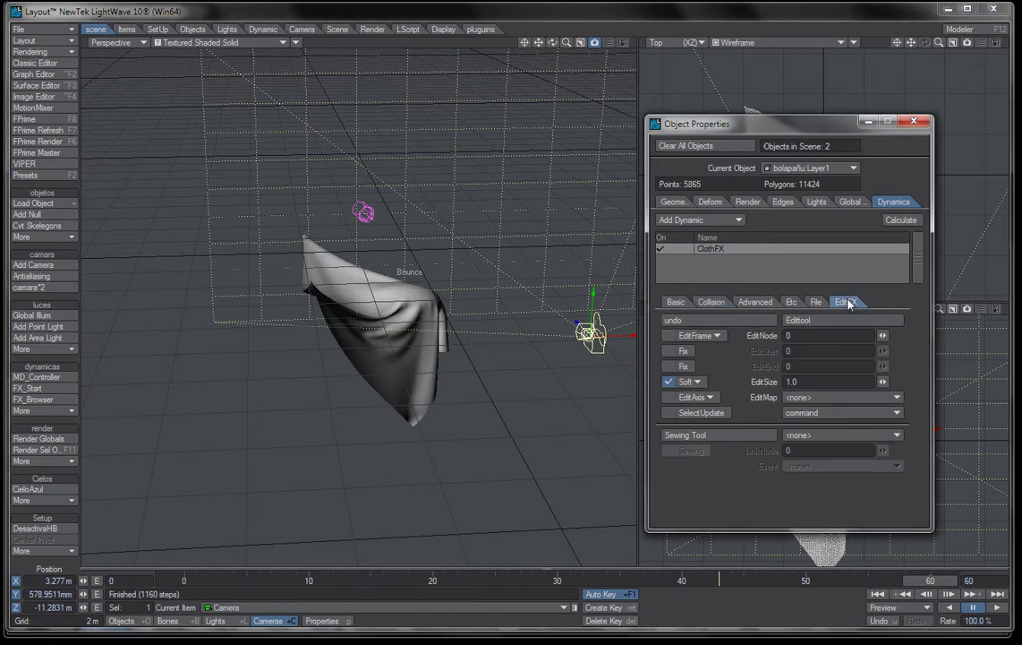
pyautogui.click(816, 302)
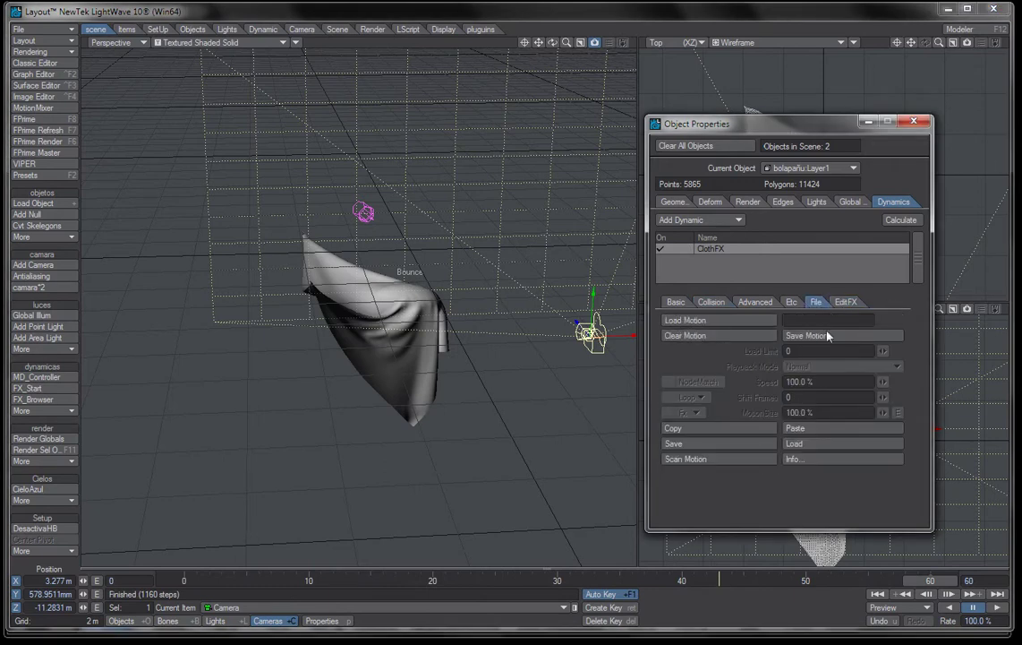
pyautogui.click(829, 336)
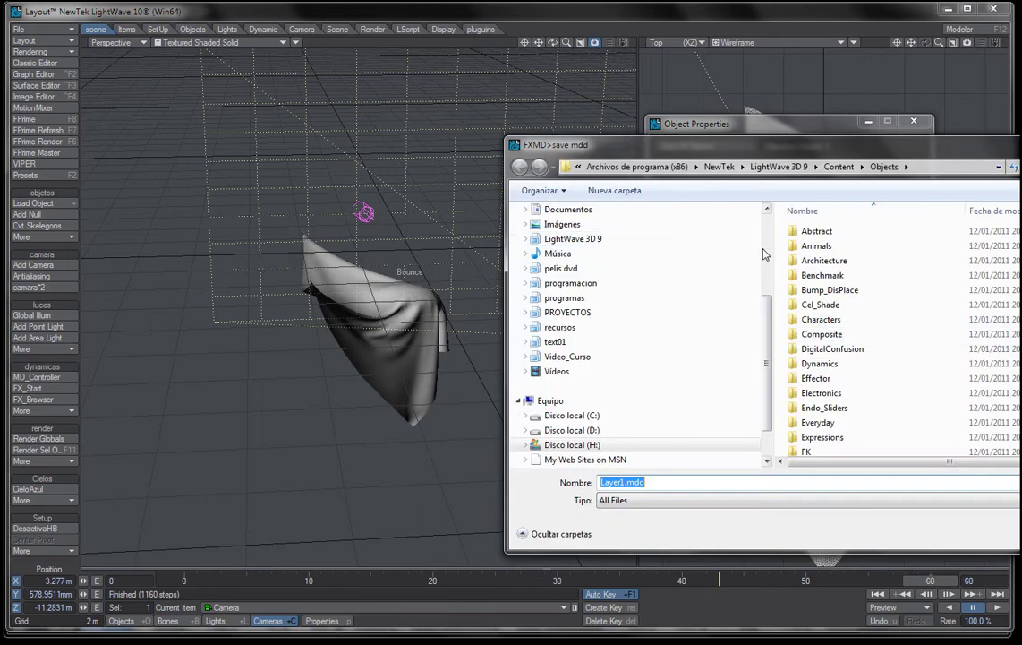
pyautogui.click(618, 356)
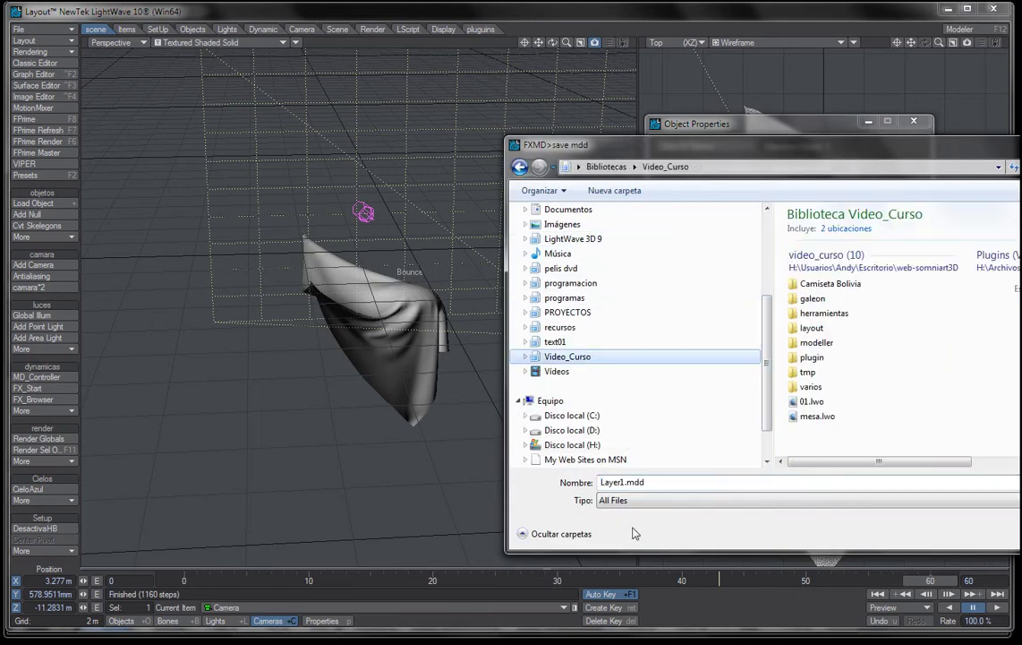
pyautogui.press('Return')
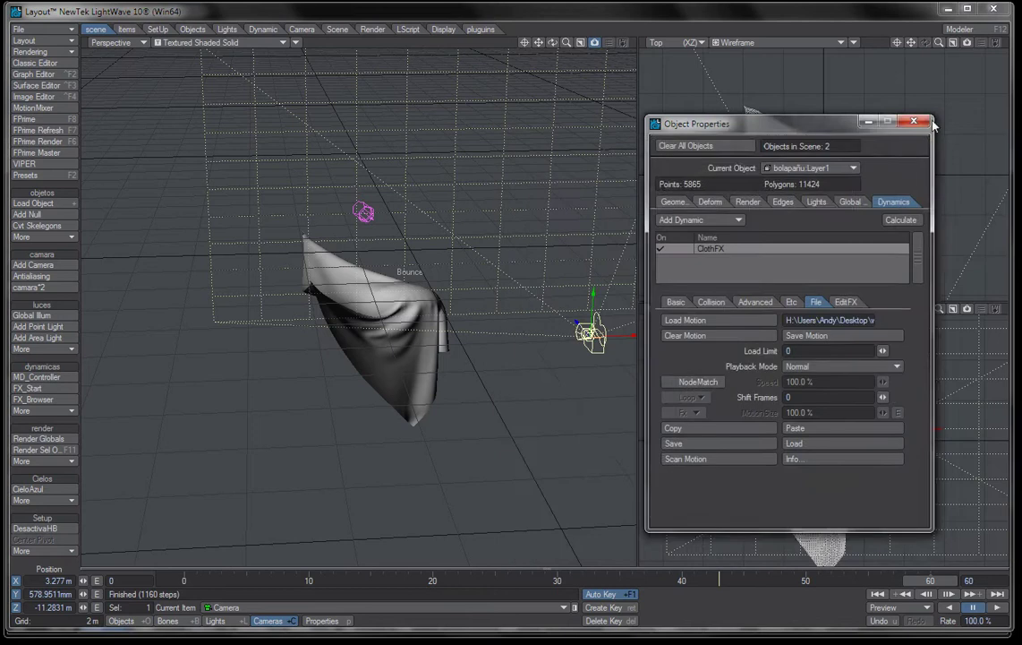
pyautogui.click(912, 121)
# - Save the scene under the name a in the Video_Curso library
pyautogui.click(56, 29)
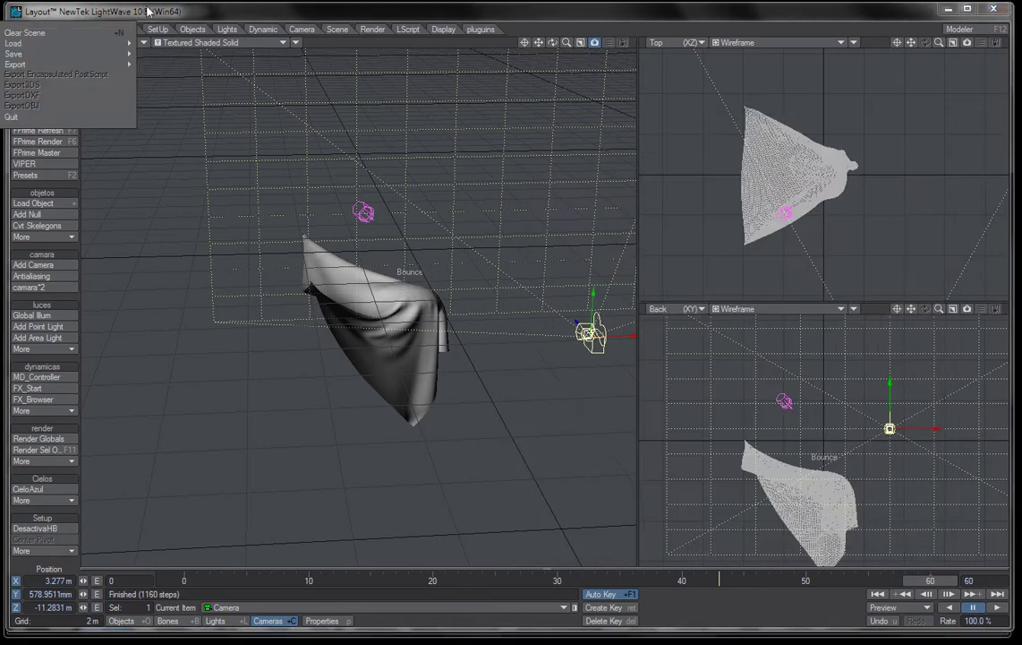
pyautogui.press('s')
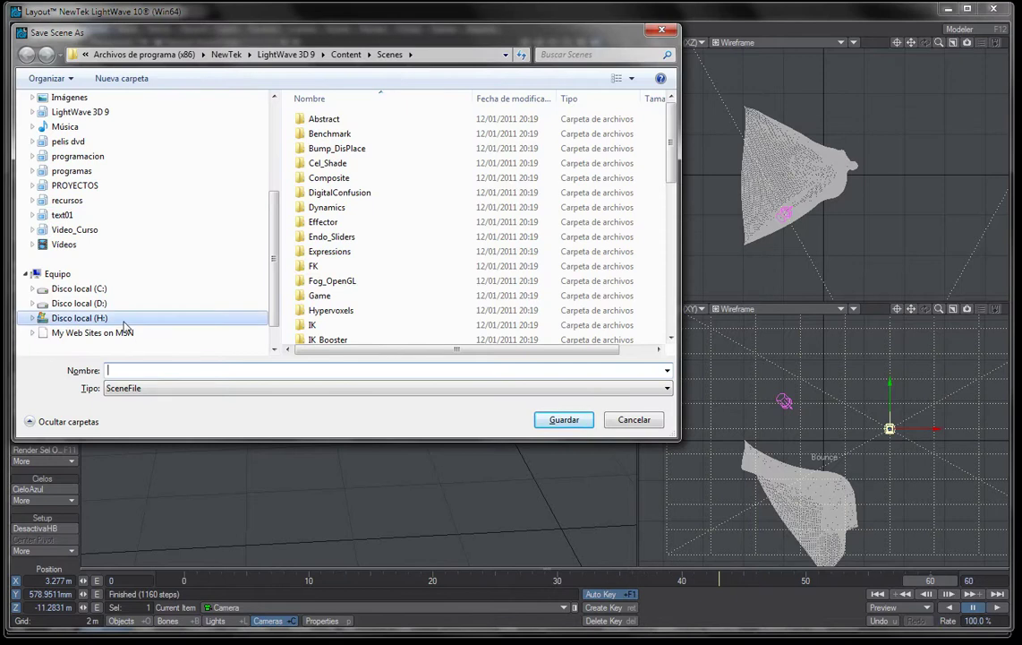
pyautogui.click(94, 230)
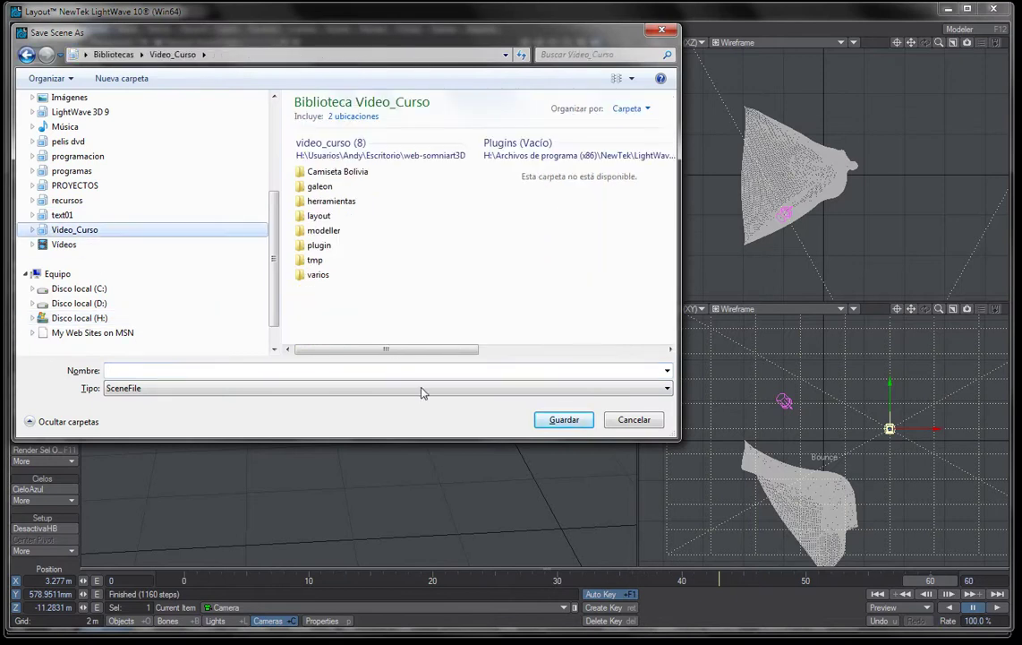
pyautogui.click(312, 370)
pyautogui.write('a')
pyautogui.click(565, 423)
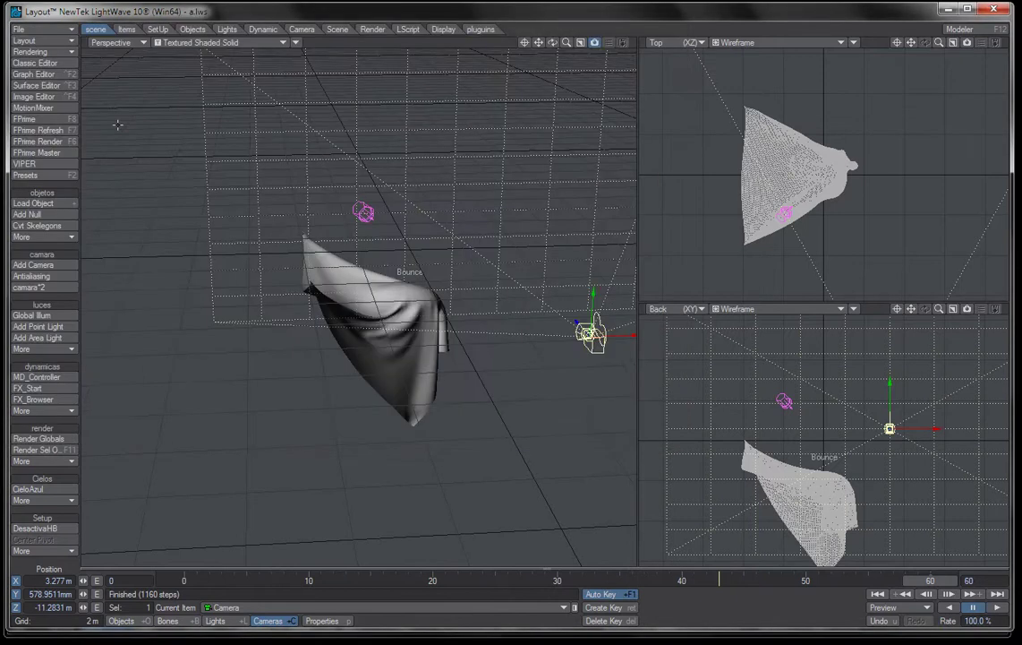
# - Clear the scene without saving changes and reload the recent scene a.lws to play back its stored cloth motion
pyautogui.click(29, 29)
pyautogui.click(37, 30)
pyautogui.click(717, 201)
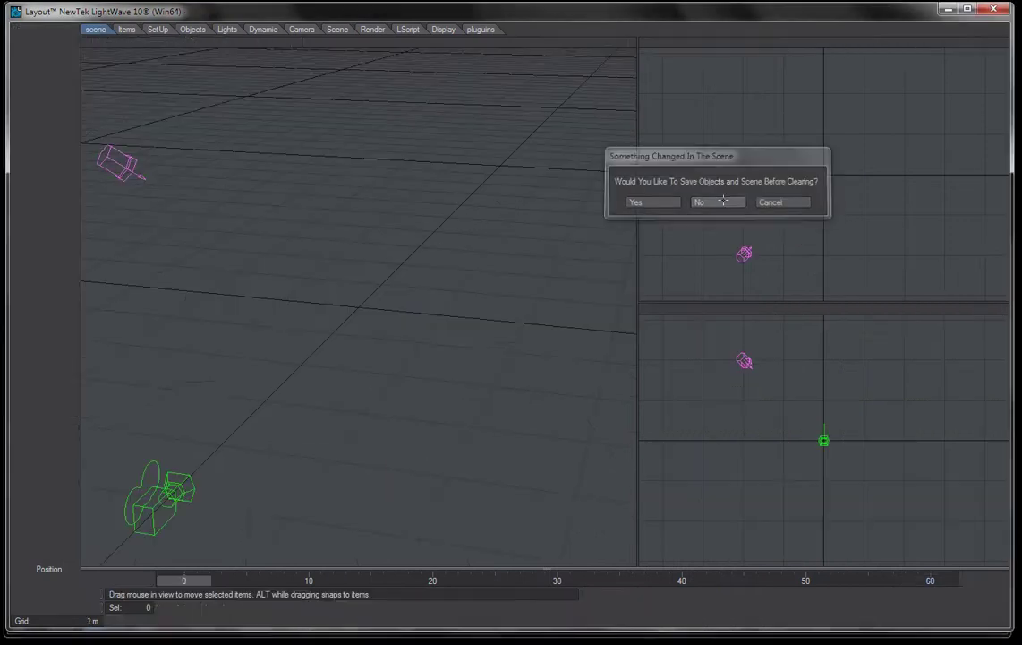
pyautogui.click(40, 28)
pyautogui.moveTo(60, 36)
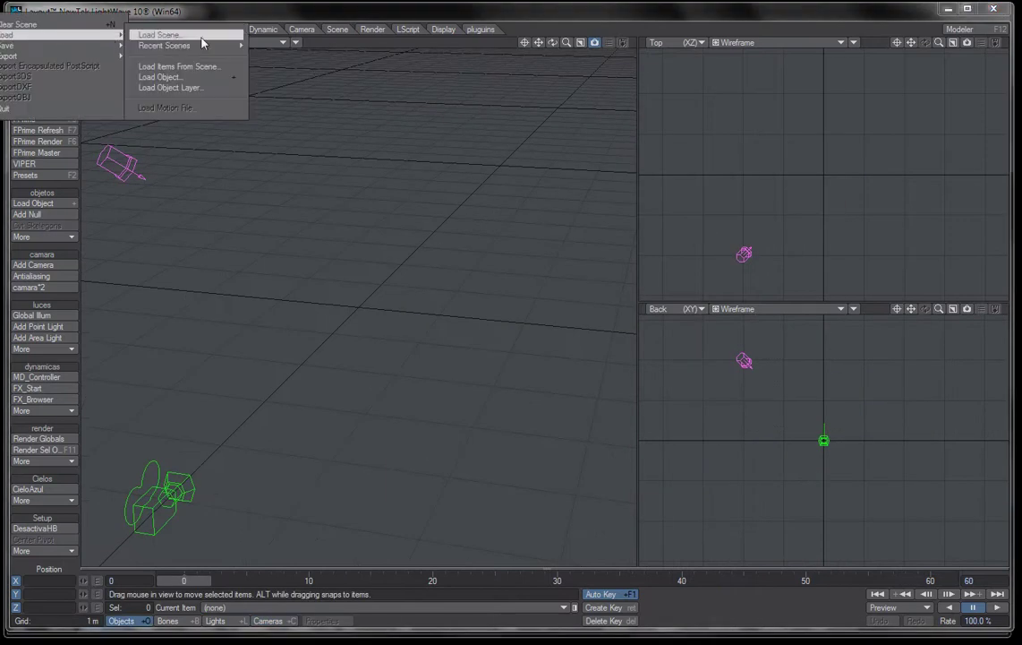
pyautogui.moveTo(206, 45)
pyautogui.click(296, 42)
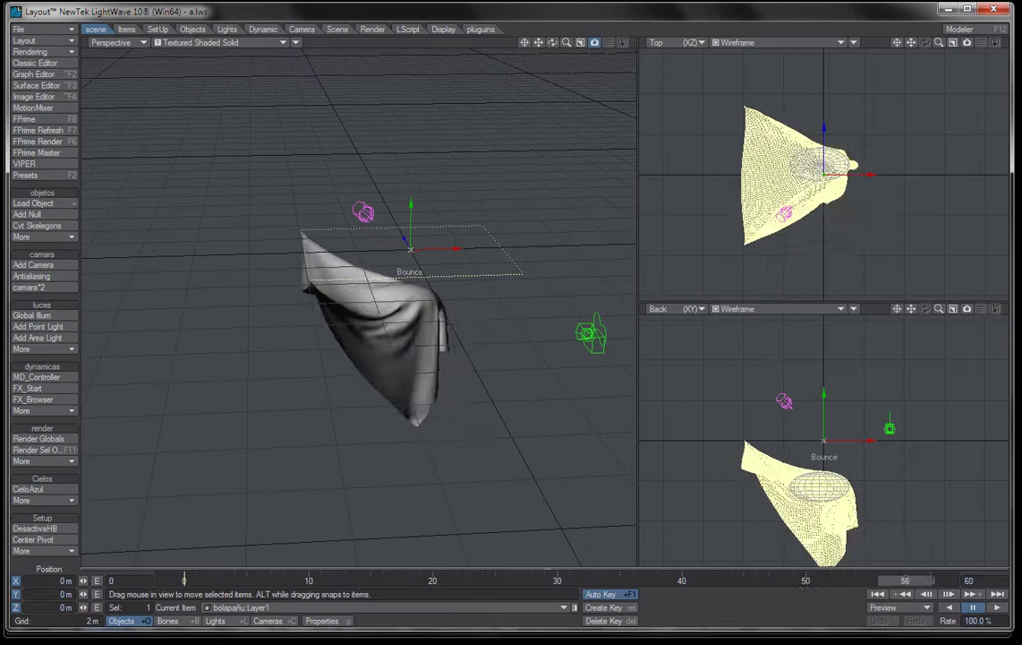
pyautogui.click(973, 609)
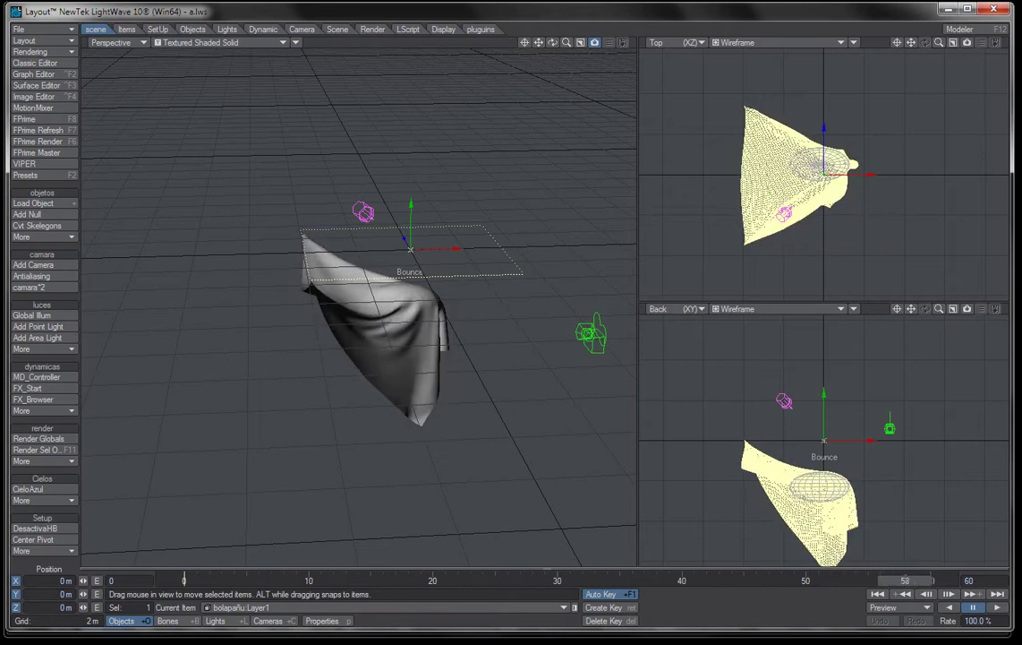
# - Reposition the camera in Camera View so the draped cloth is in frame, and render frame 55
pyautogui.press('6')
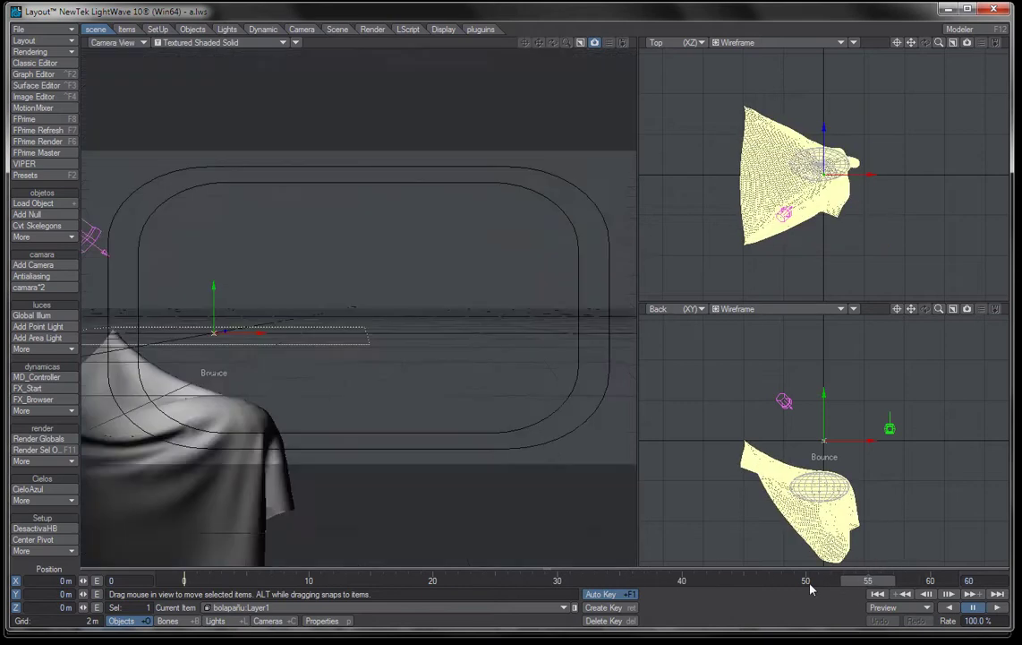
pyautogui.click(283, 620)
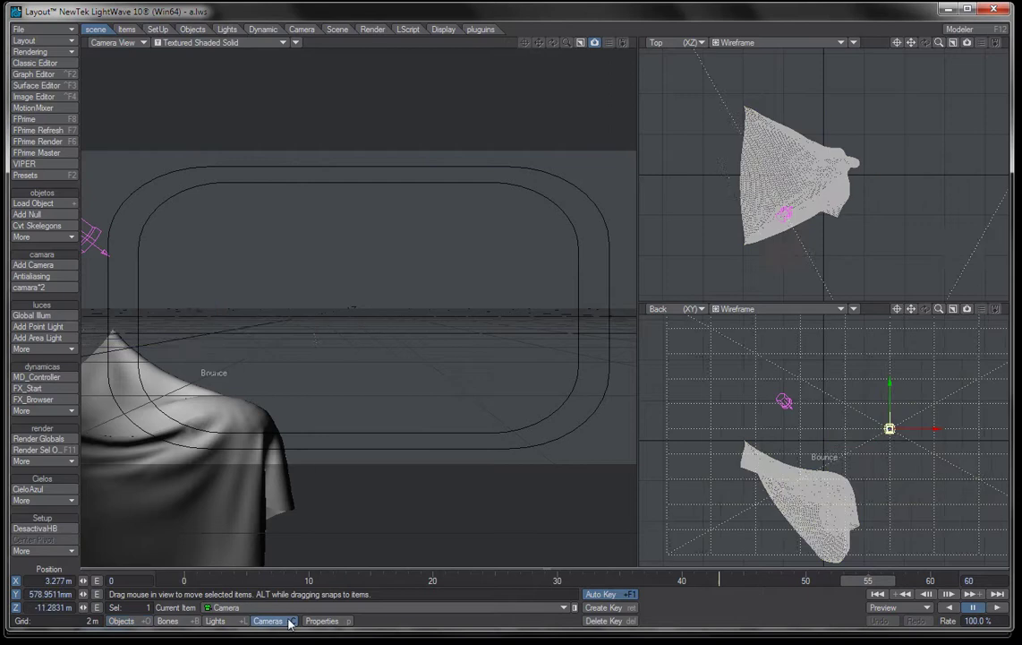
pyautogui.moveTo(345, 353); pyautogui.dragTo(346, 363, button='right')
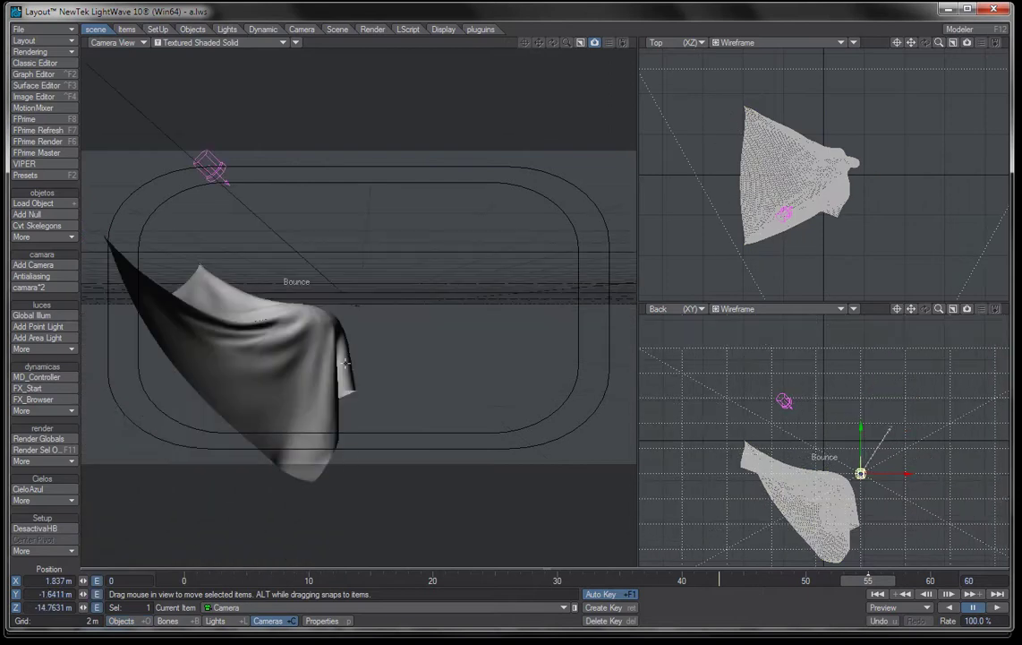
pyautogui.press('F9')
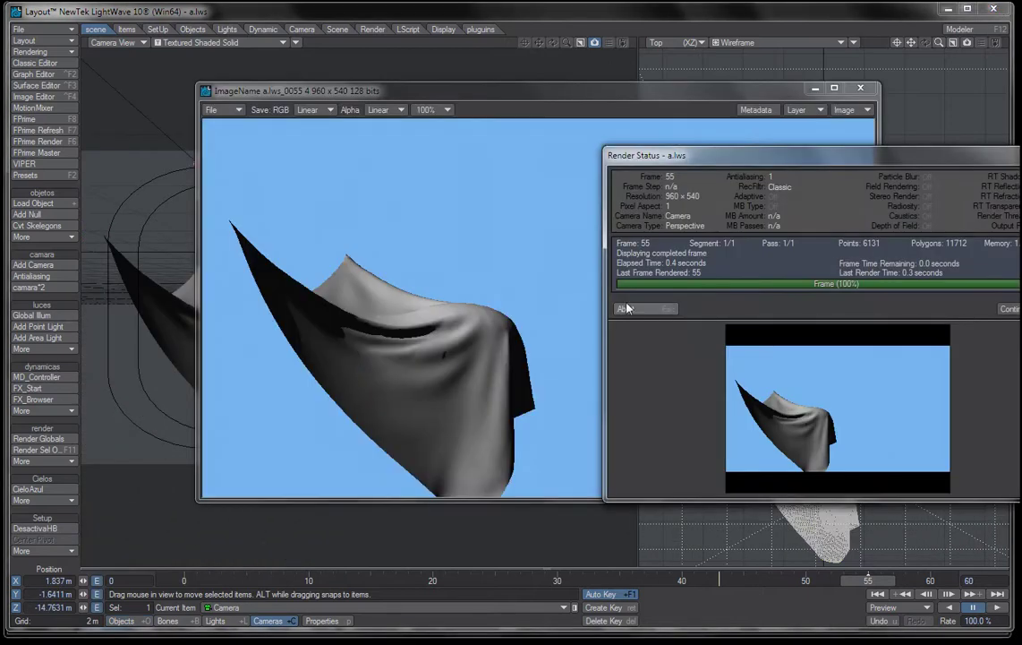
pyautogui.click(631, 309)
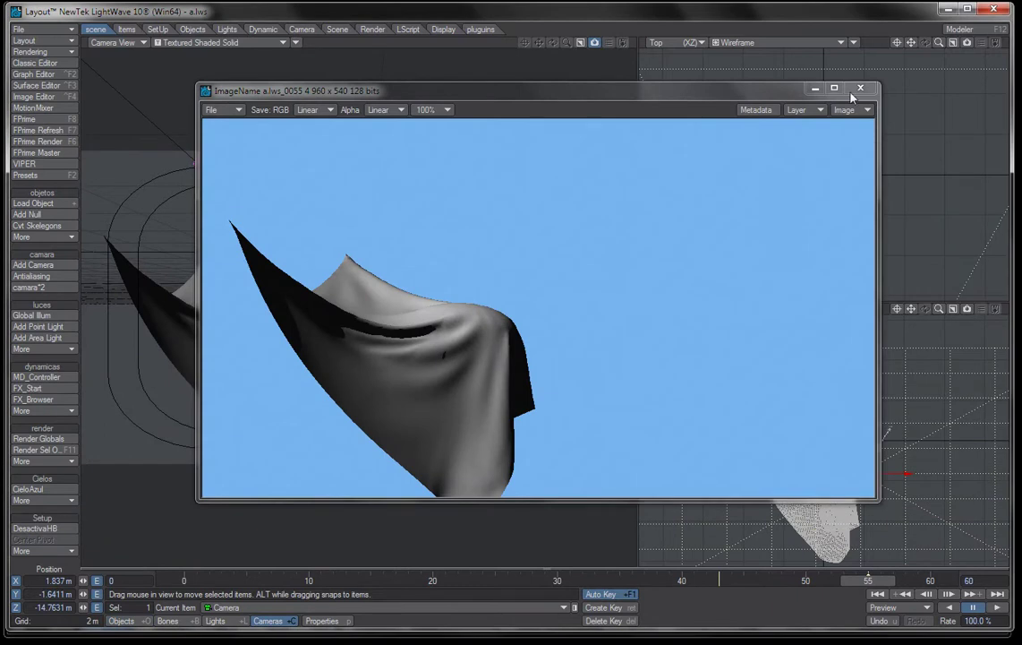